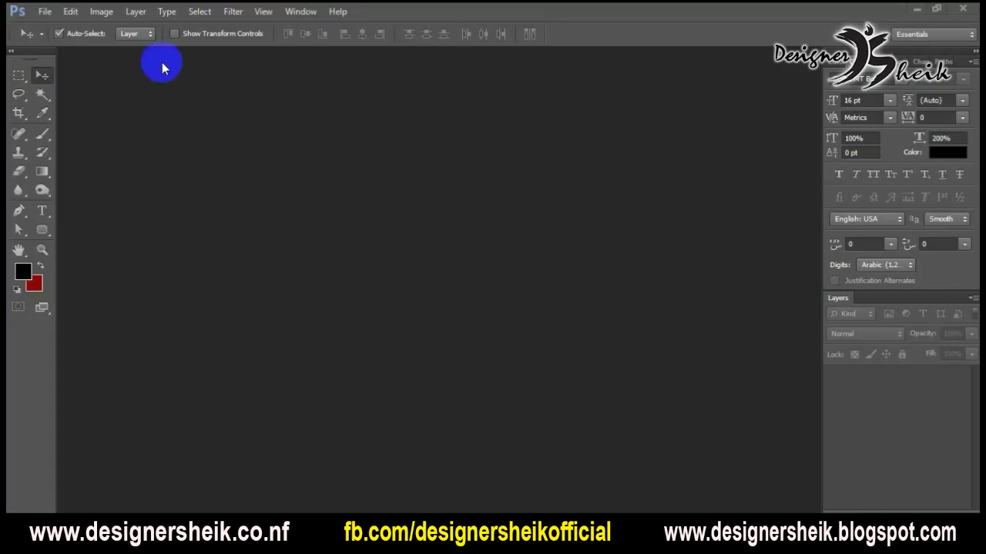
Start a new document and move its settings dialog toward the middle of the workspace.
click(45, 13)
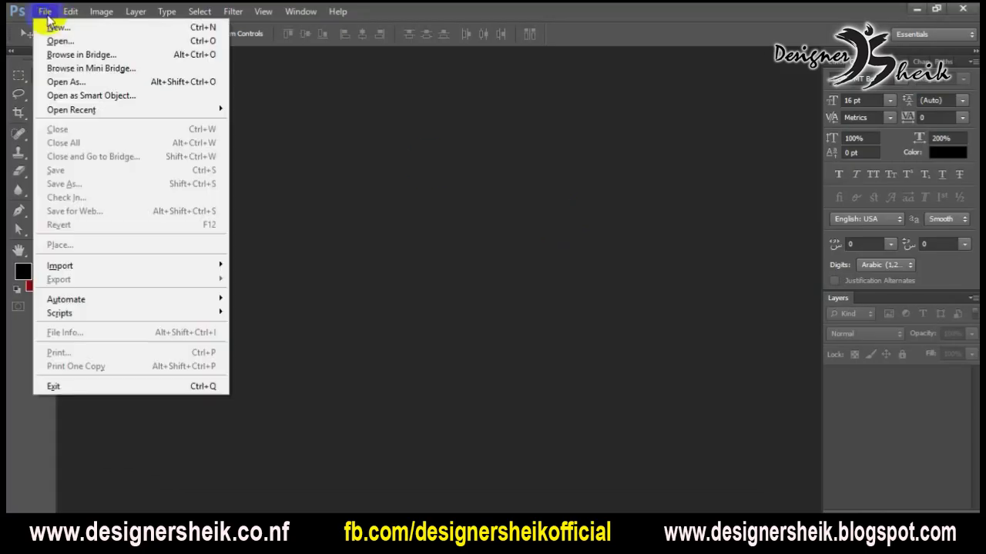
click(55, 28)
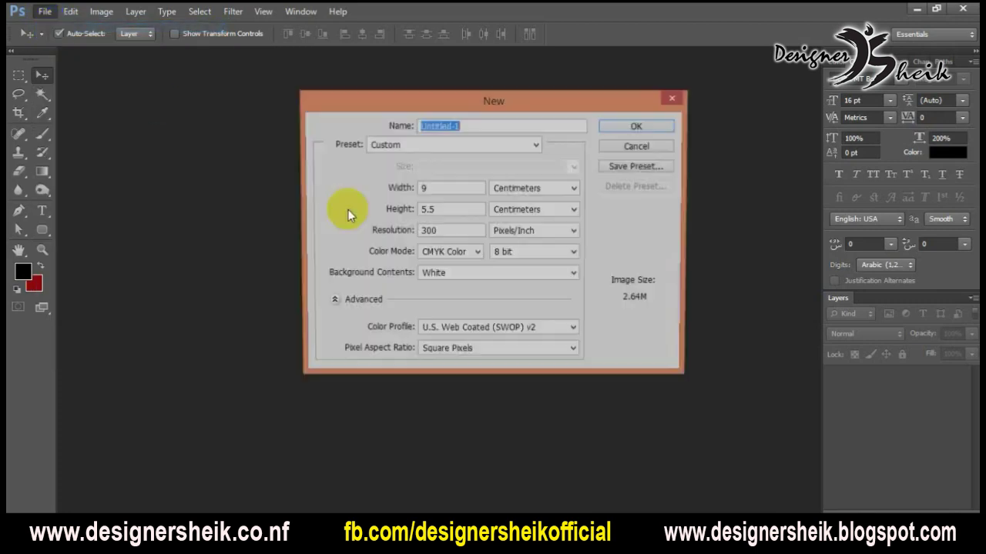
drag(409, 98, 375, 134)
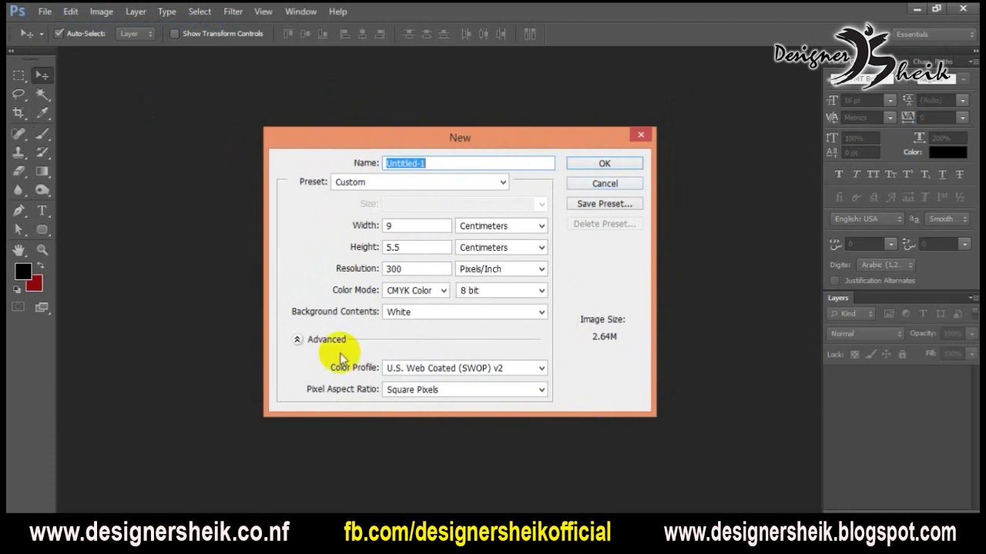
Switch to Windows Photo Viewer to examine the New Document screenshot and the legacy interface preference screenshot, returning to Photoshop.
click(312, 499)
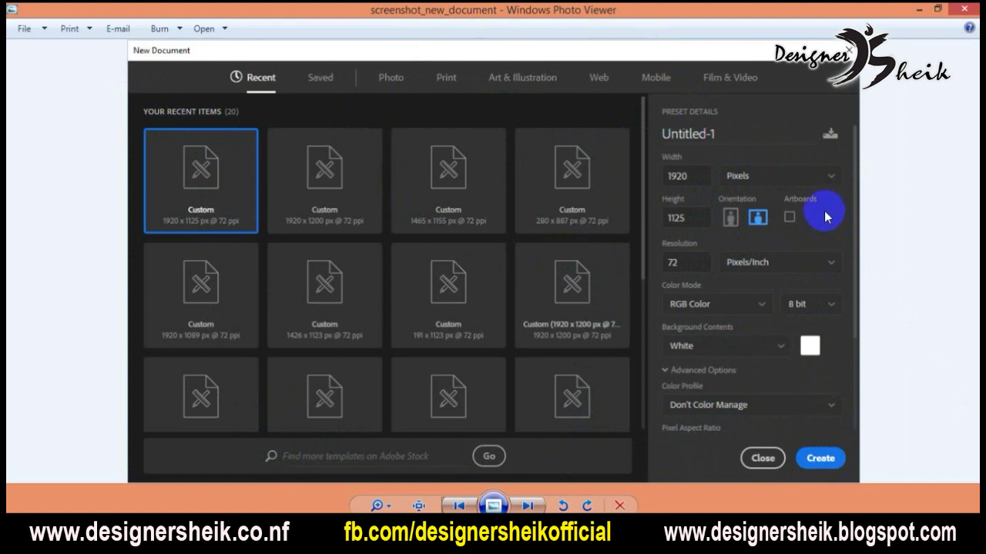
click(526, 506)
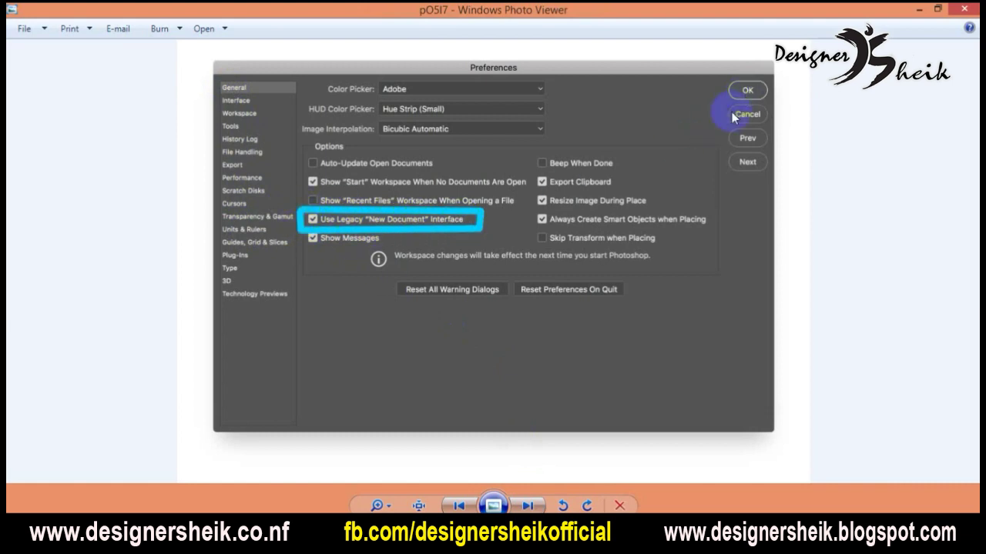
click(246, 532)
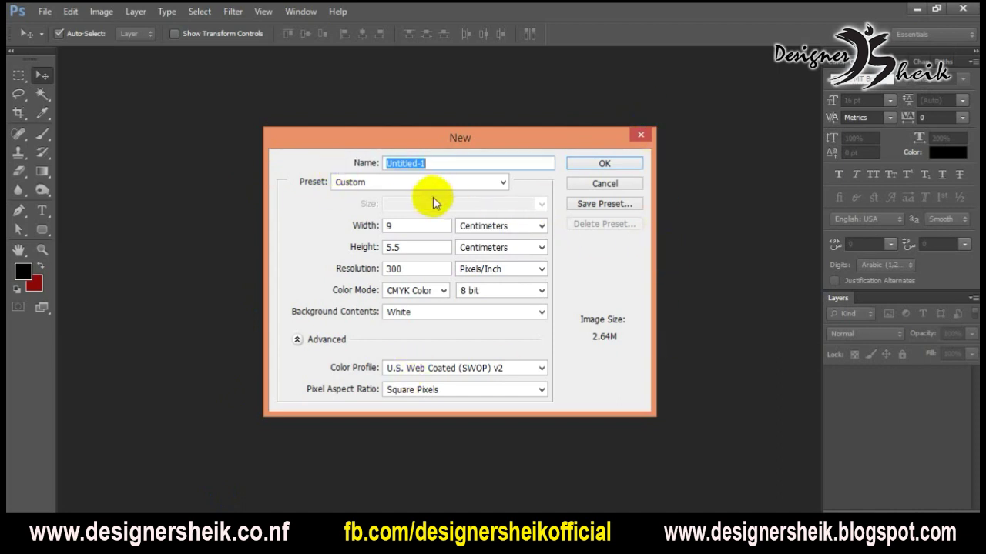
Set the new document's width and height units to pixels.
click(501, 226)
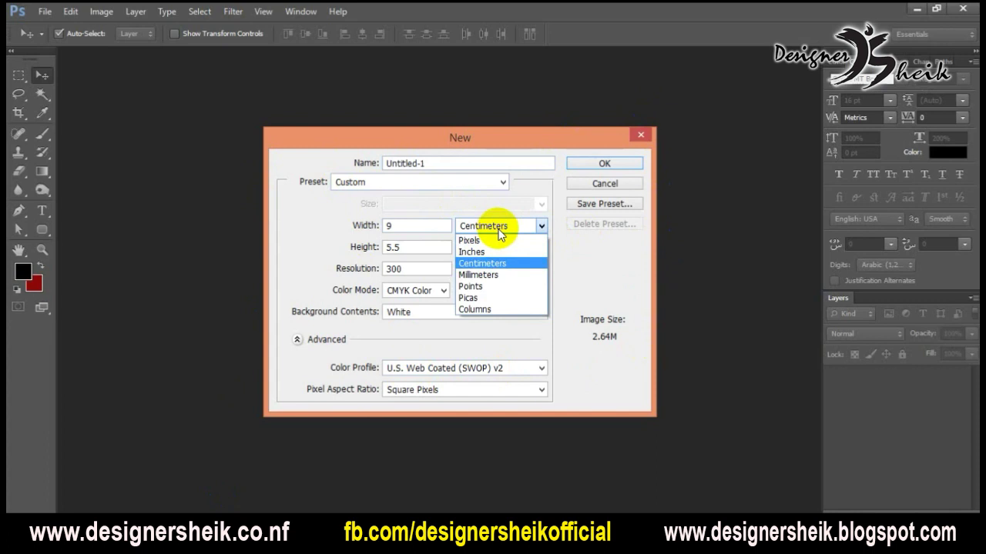
click(500, 230)
click(500, 231)
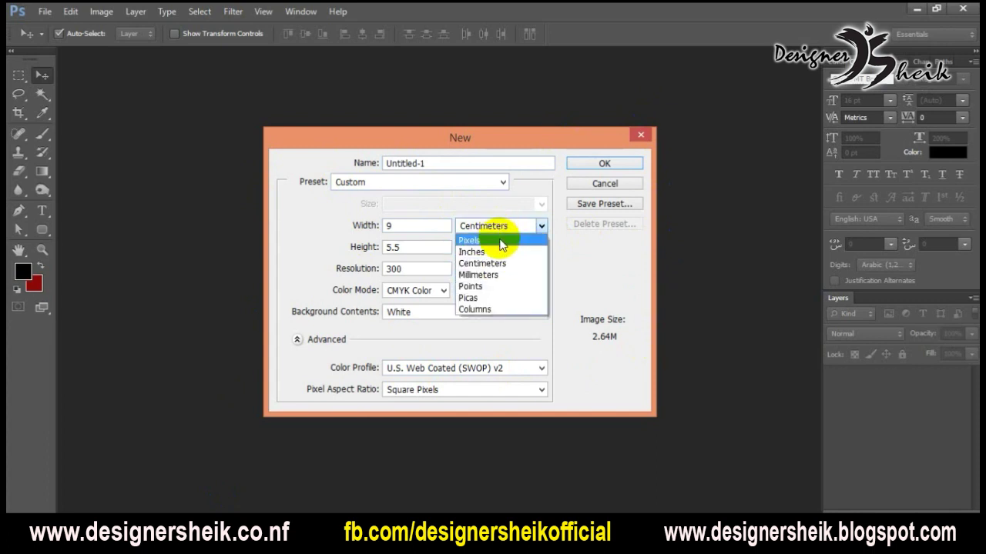
click(501, 241)
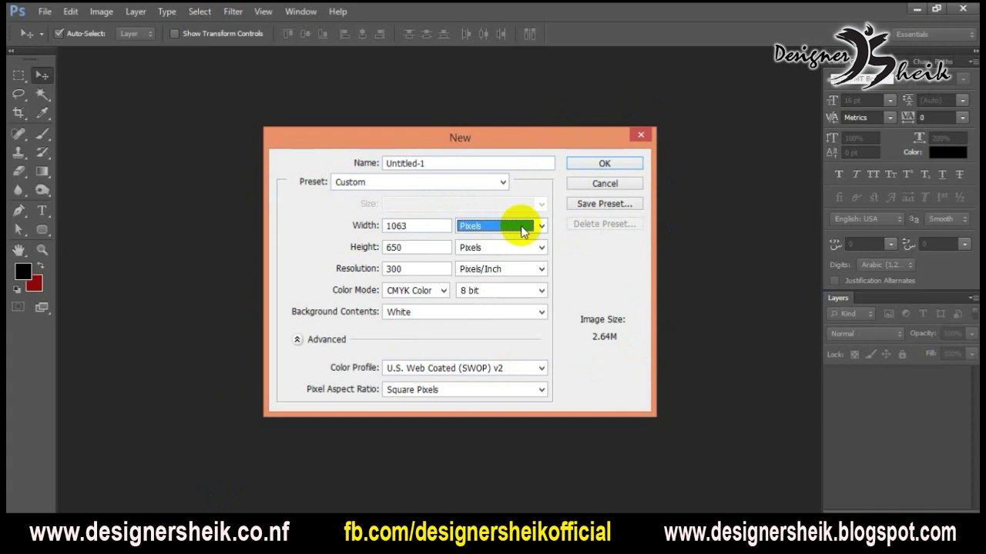
click(511, 228)
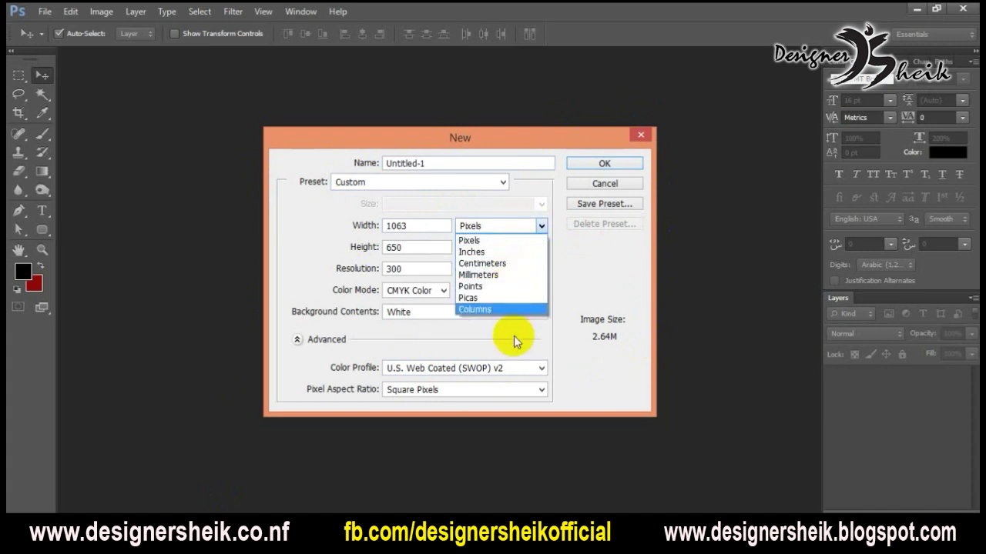
click(479, 242)
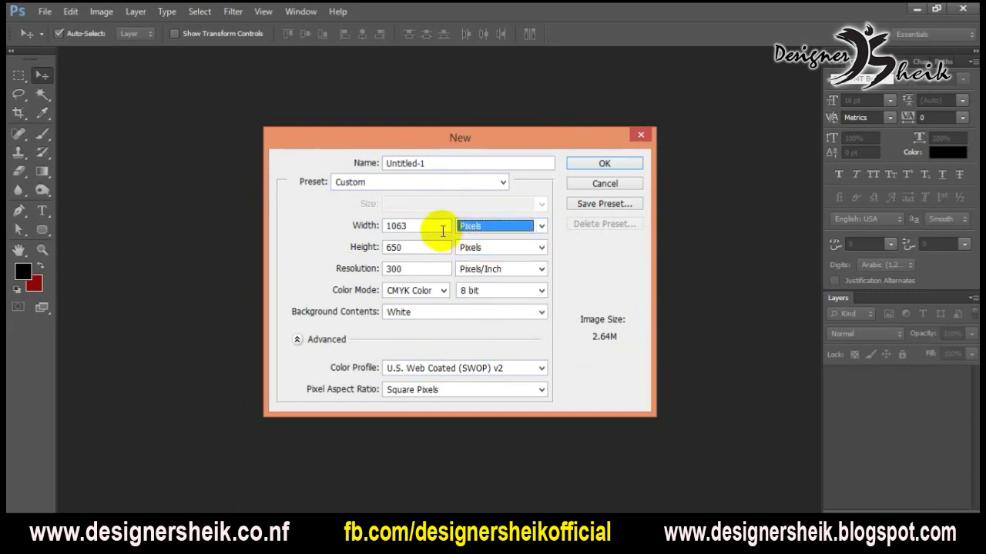
Set the new document's width to 1200 pixels and its height to 300 pixels.
click(441, 227)
double_click(443, 226)
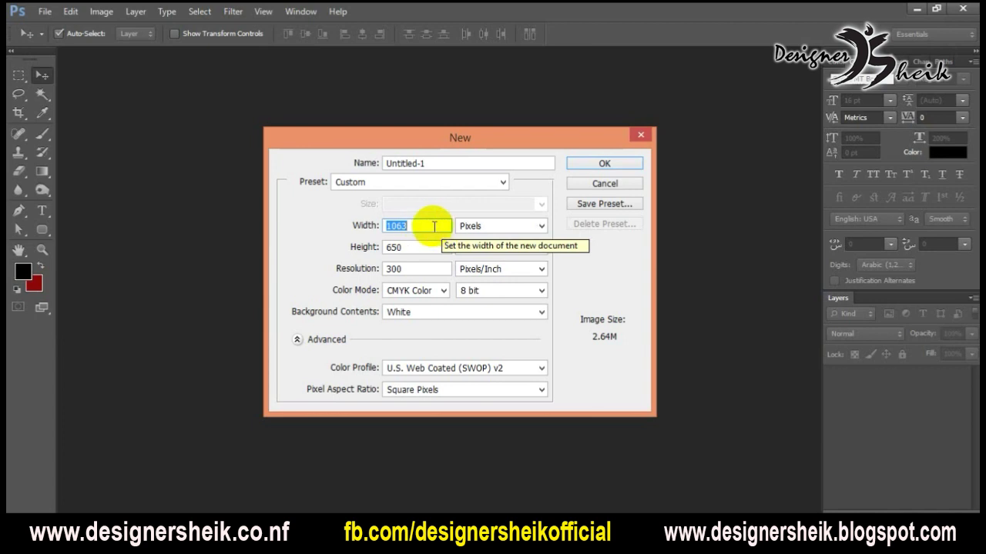
text(1)
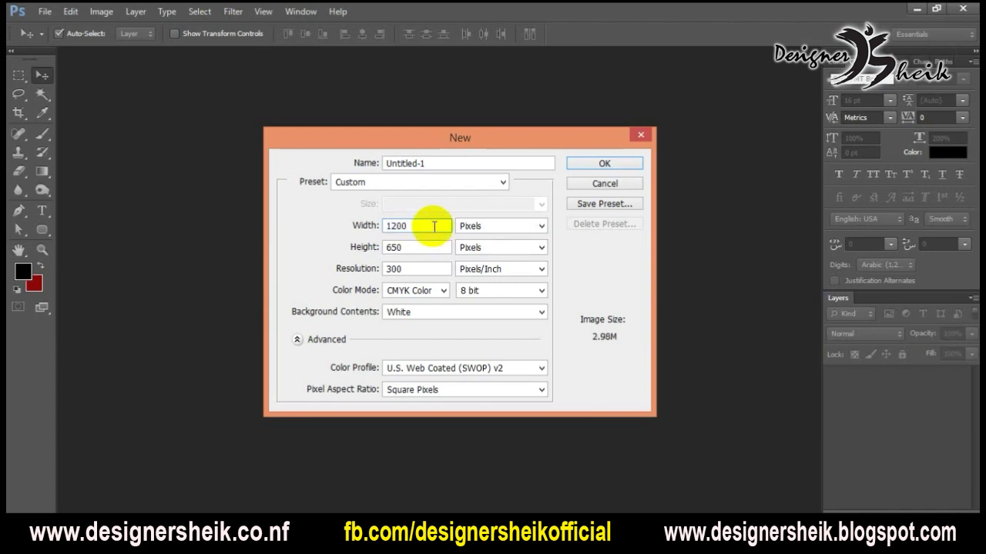
click(433, 247)
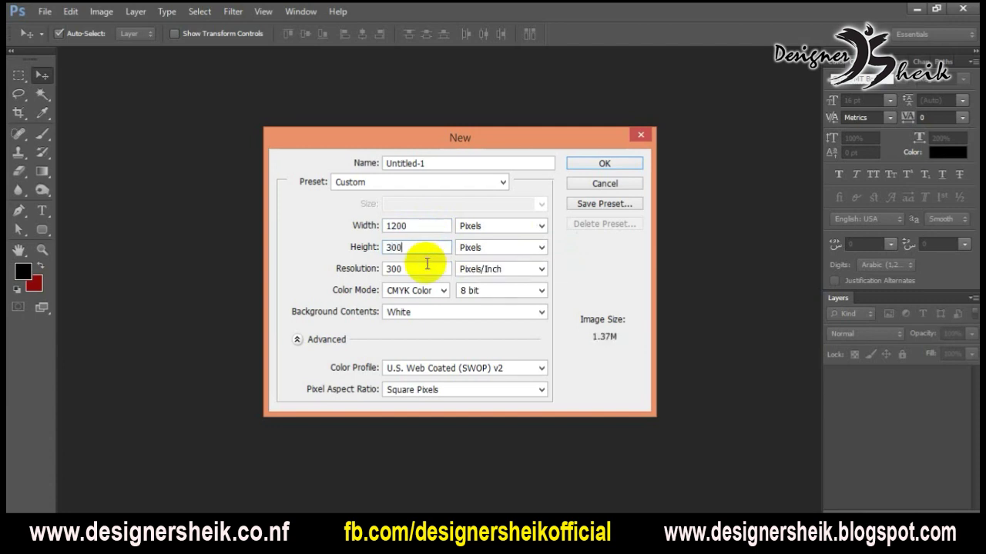
Create the document with a resolution of 100 pixels/inch and the RGB Color mode.
click(426, 264)
text(72)
click(431, 290)
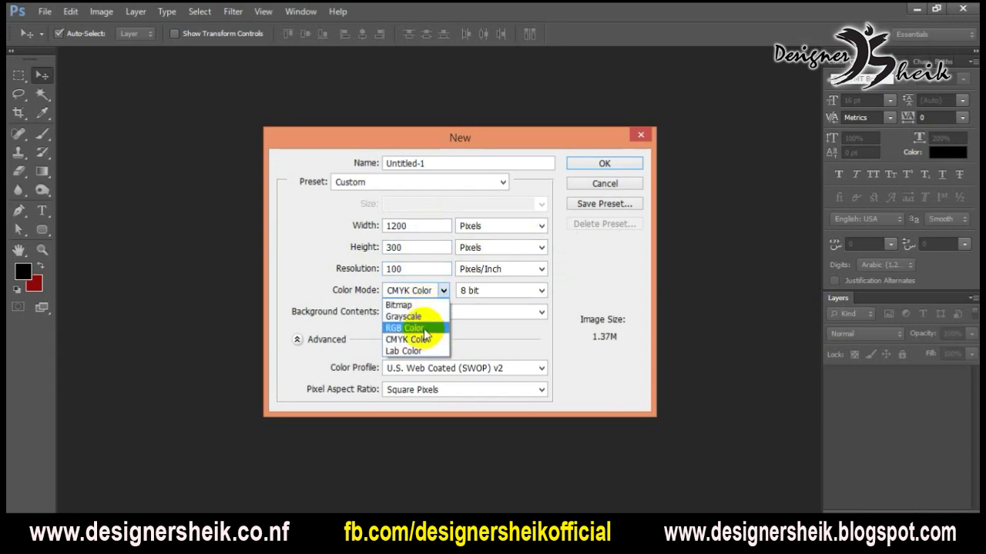
click(423, 329)
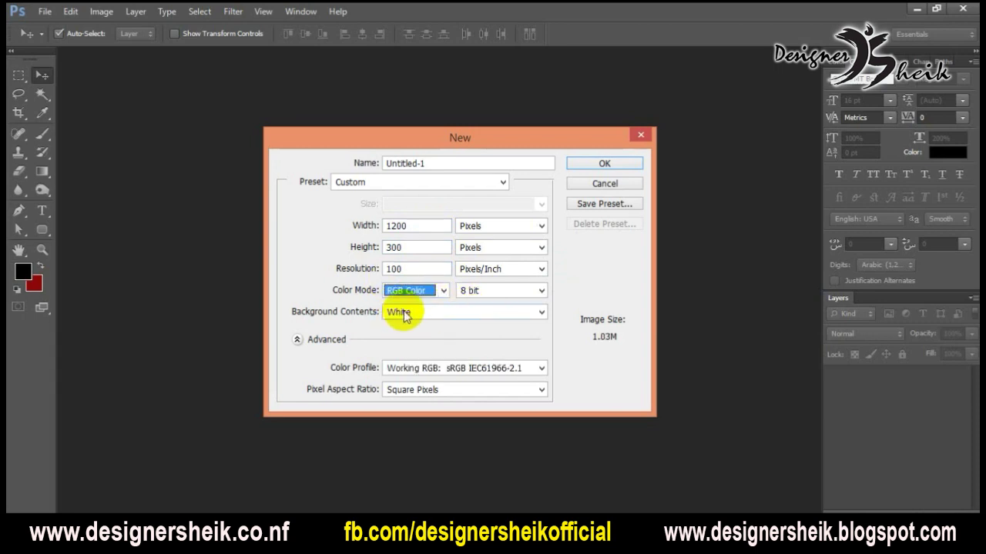
click(602, 163)
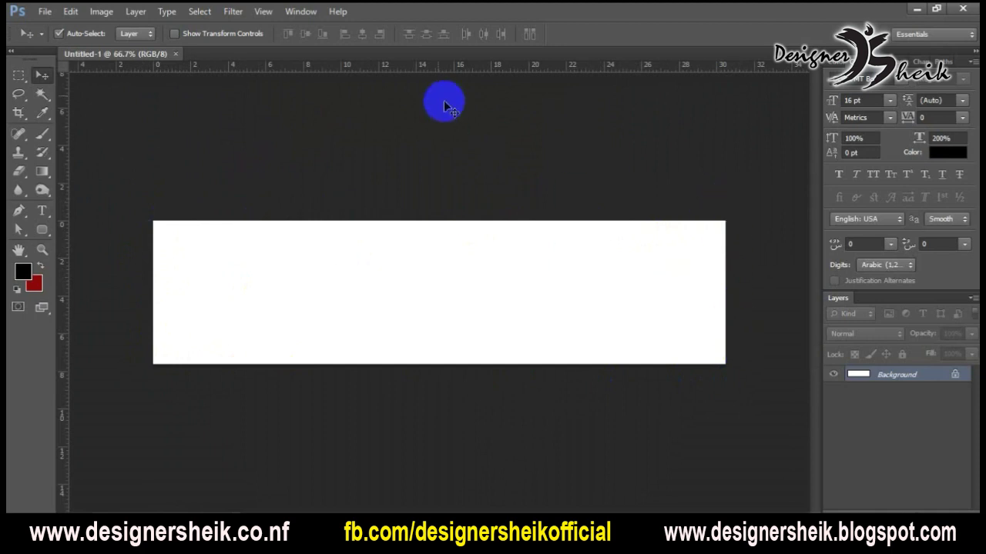
Switch the rulers to pixels and place guides along all four edges of the canvas.
right_click(425, 71)
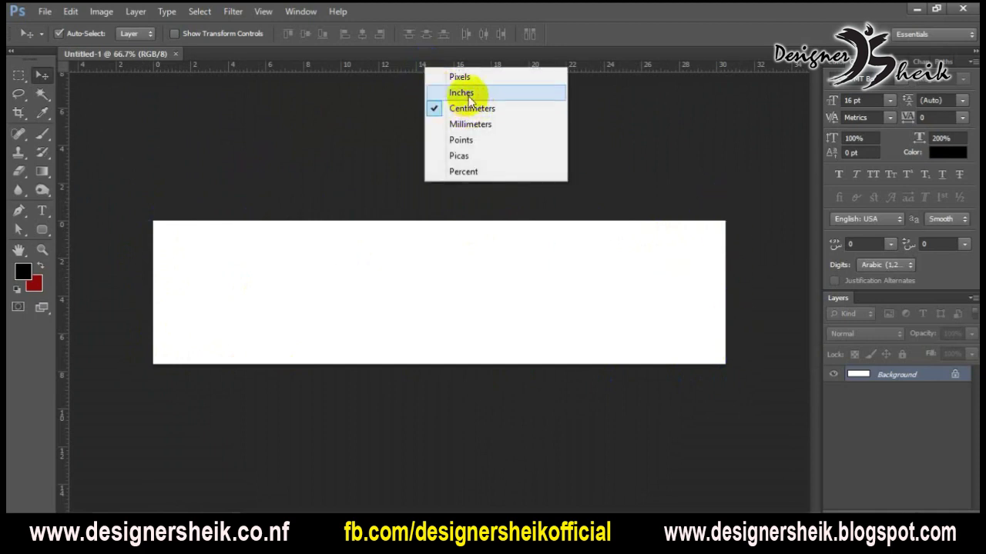
click(466, 78)
drag(62, 196, 152, 204)
drag(65, 193, 723, 199)
drag(458, 66, 452, 220)
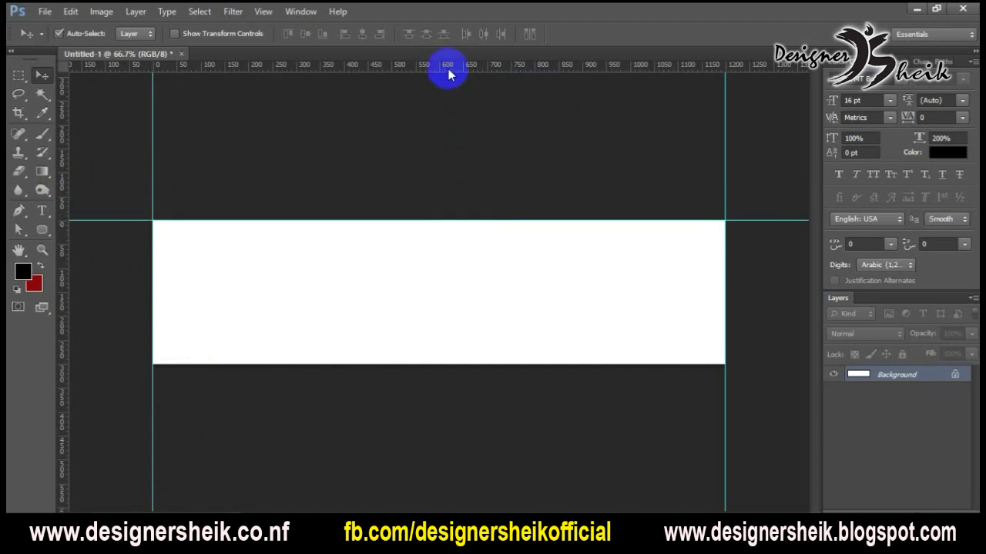
drag(449, 69, 438, 363)
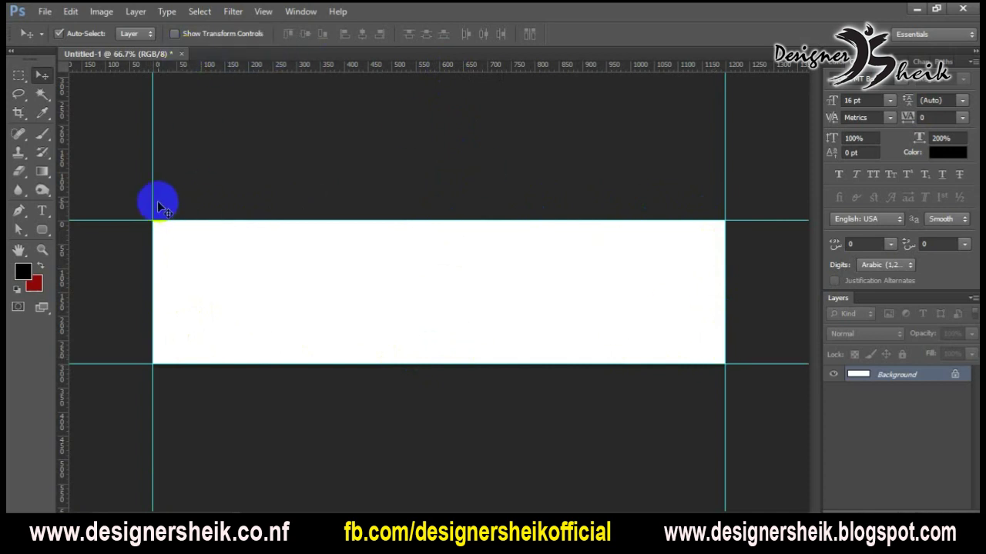
Close the document without saving changes and start another new document.
click(183, 56)
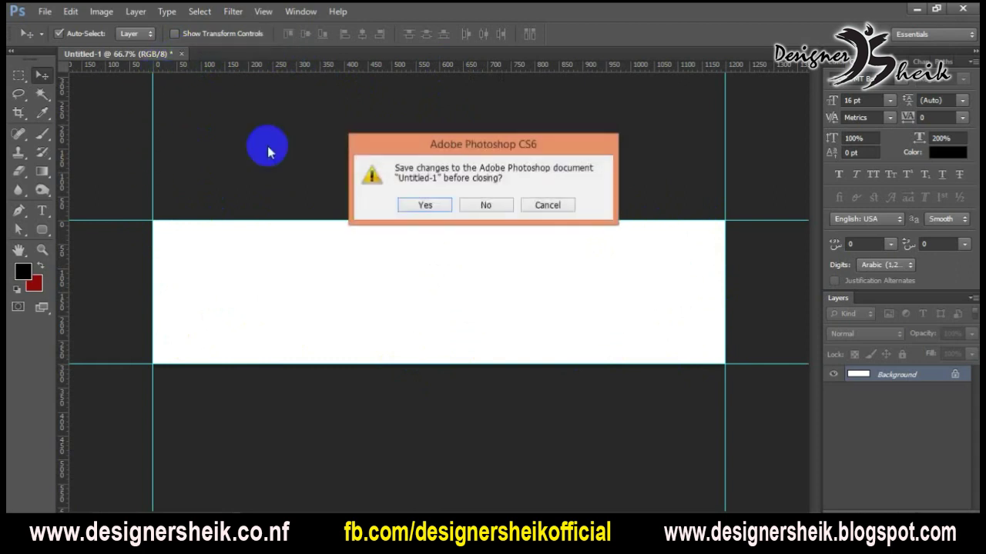
click(476, 206)
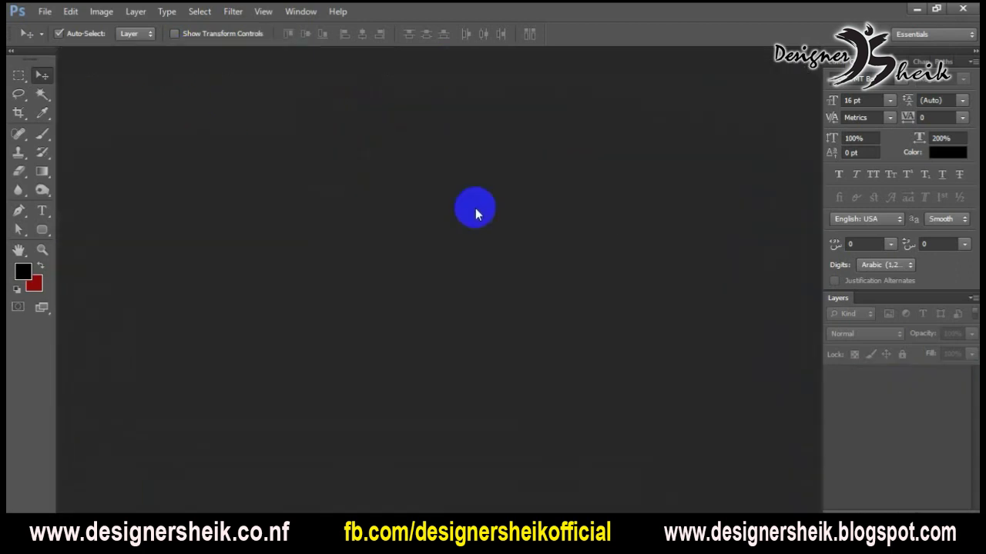
click(45, 11)
click(47, 30)
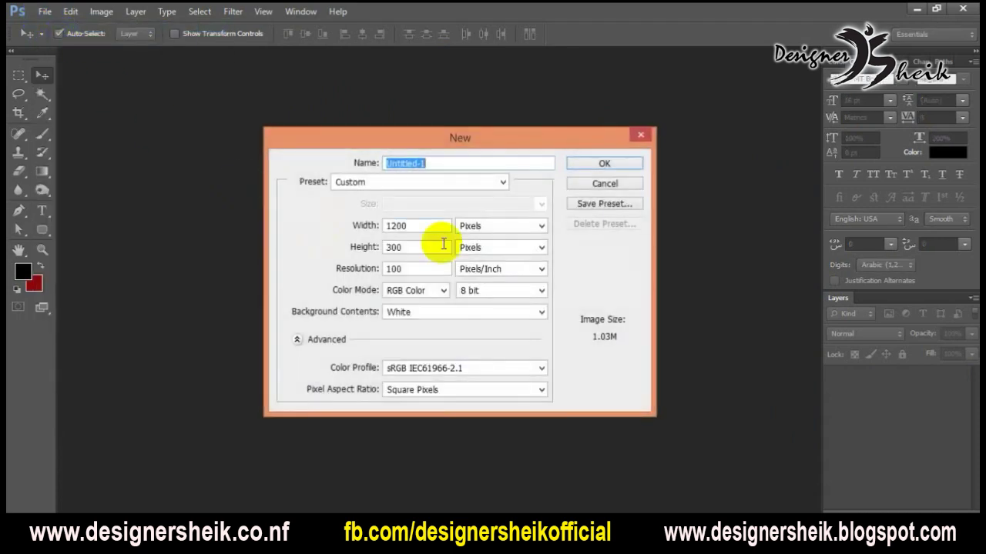
Change the new document's width and height units to inches and select the width value.
click(482, 227)
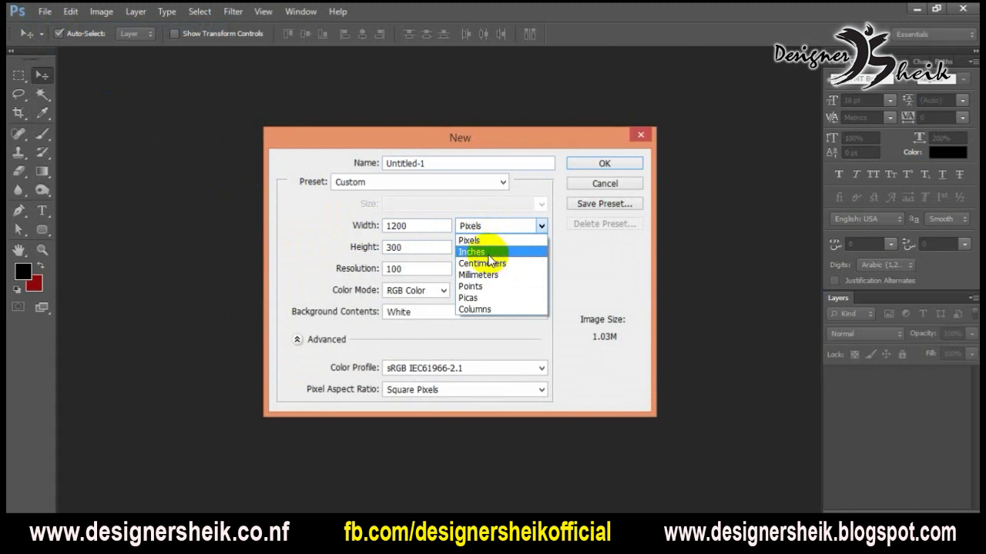
click(488, 254)
double_click(408, 225)
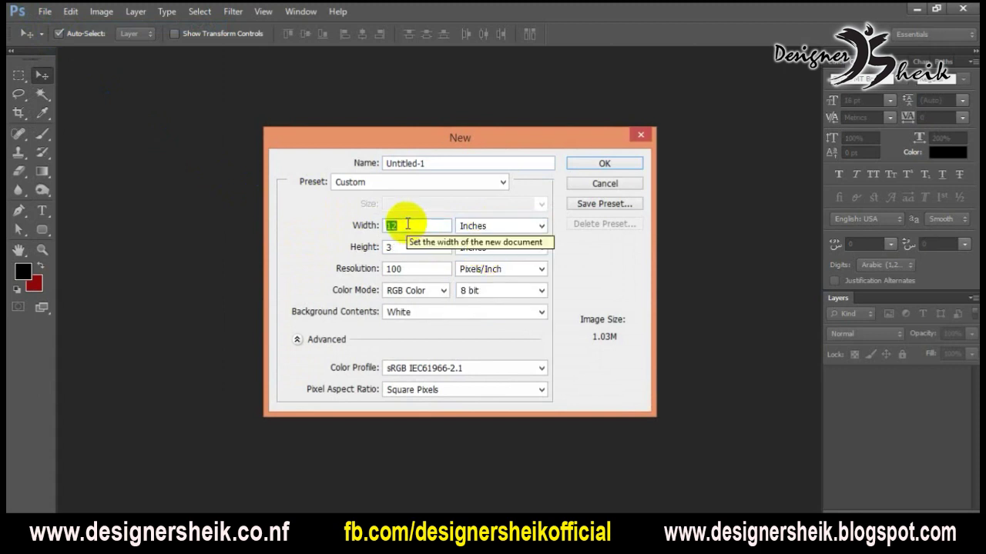
click(481, 225)
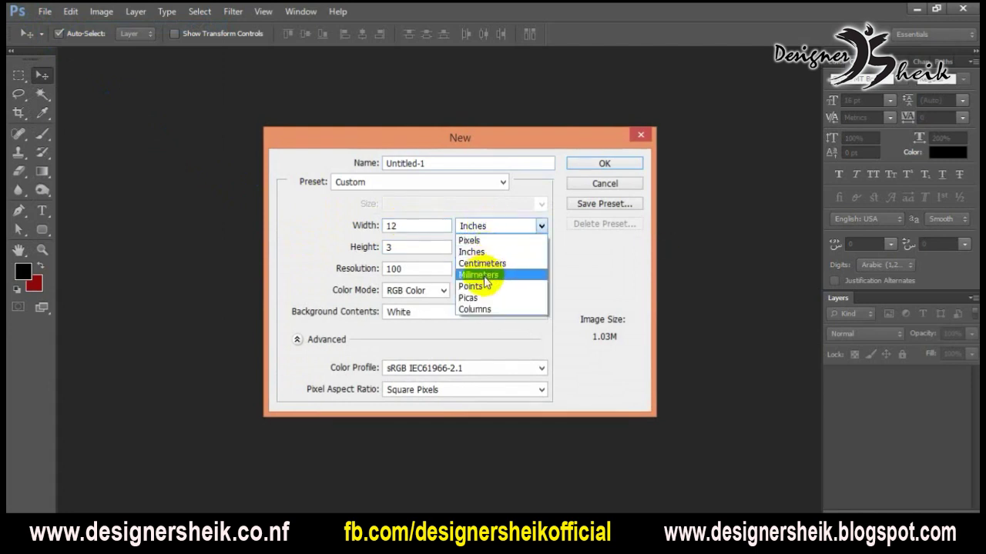
click(482, 253)
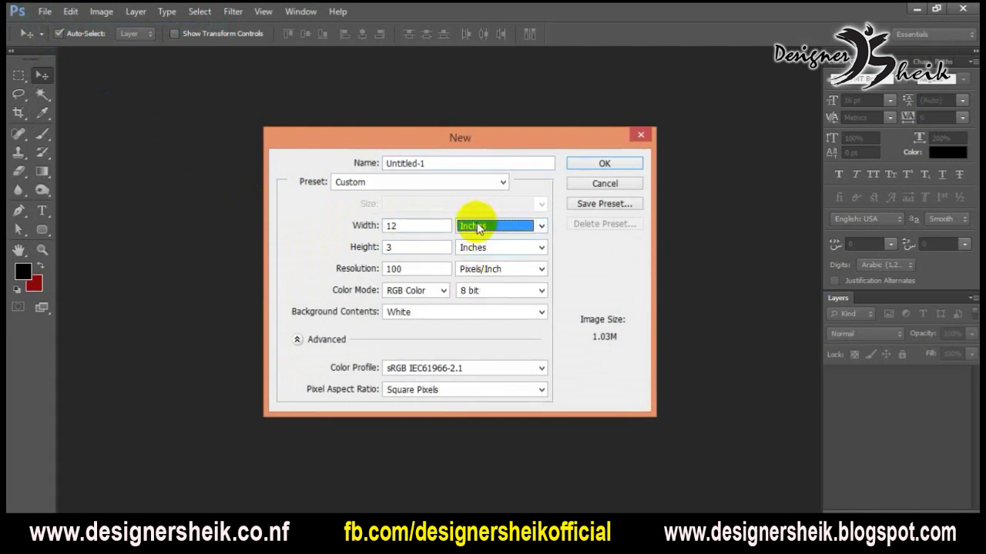
double_click(390, 225)
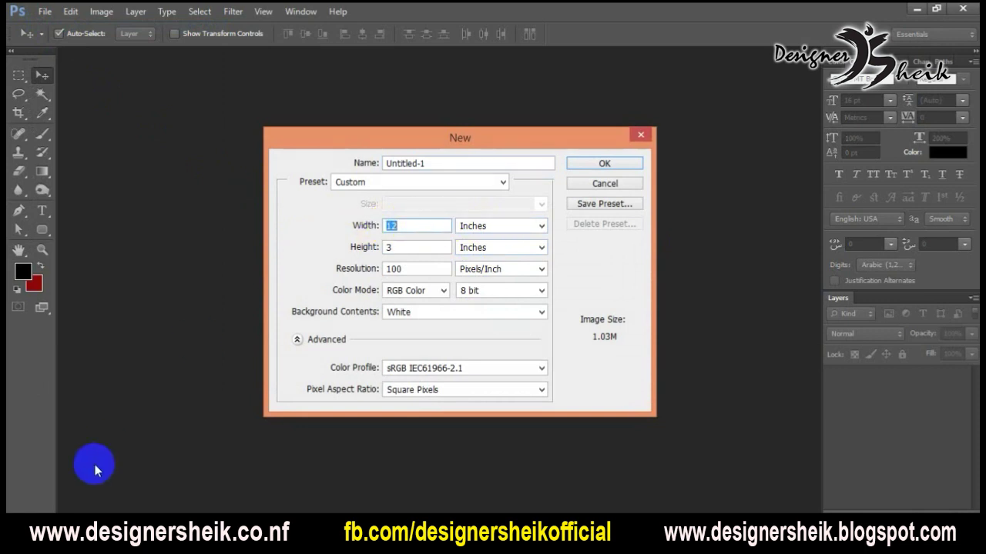
Look up 10 feet in inches in the browser's Google converter and set the Photoshop document's width to 120 inches.
click(87, 532)
double_click(202, 267)
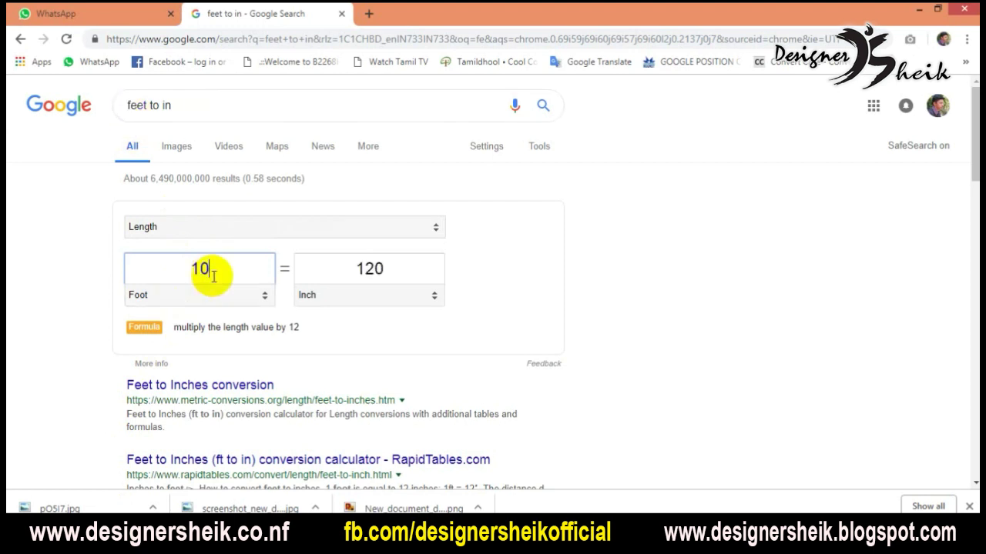
click(154, 531)
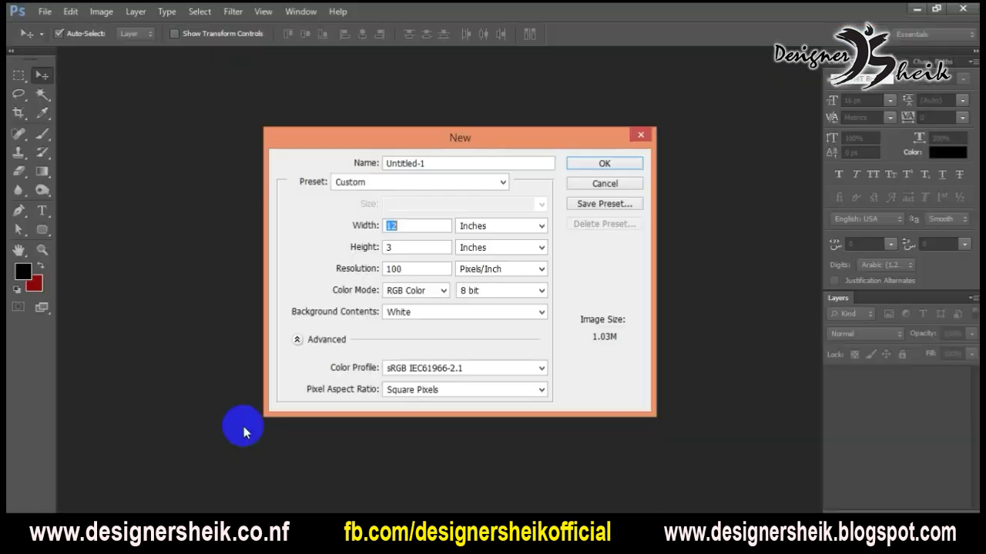
double_click(418, 228)
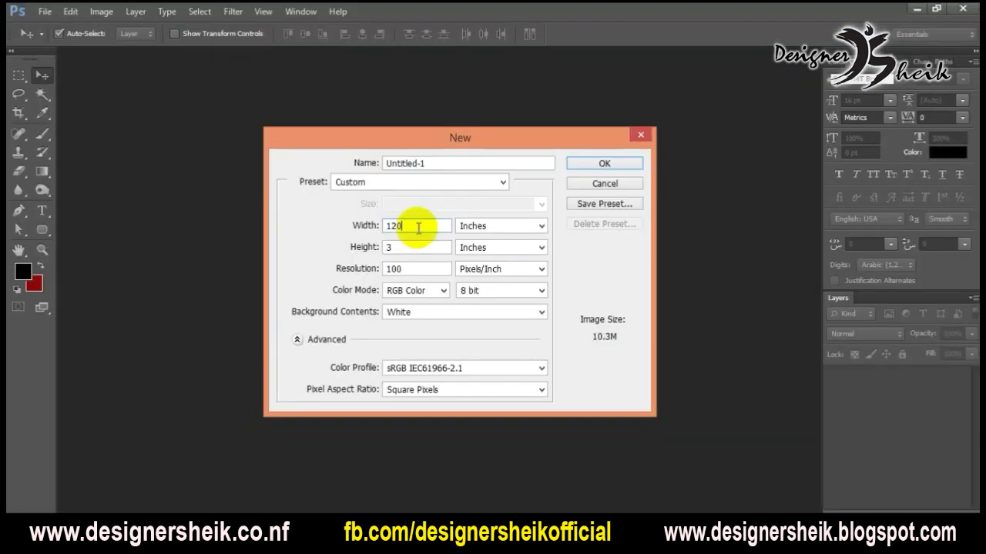
text(120)
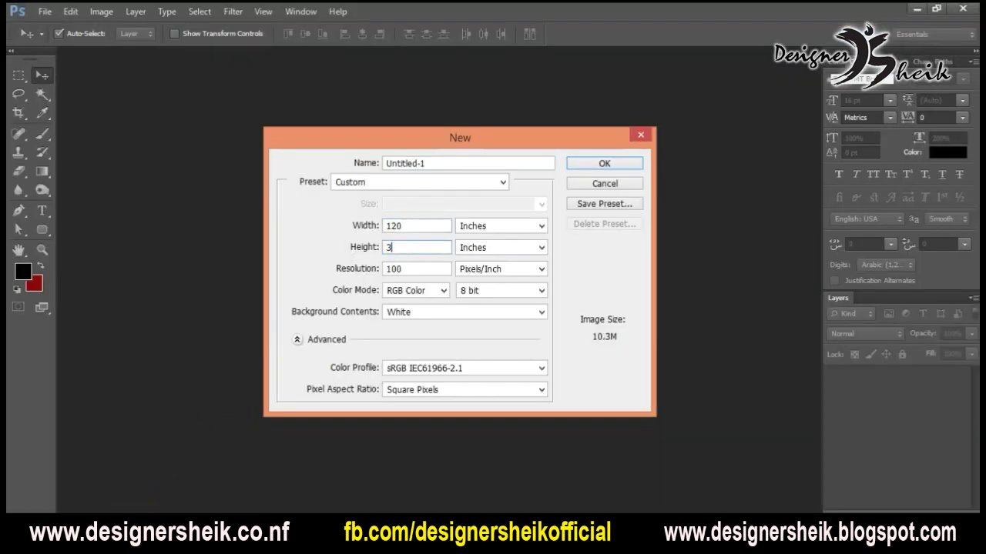
Look up 8 feet in inches in the browser's Google converter and set the Photoshop document's height to 96 inches.
click(154, 532)
click(189, 262)
double_click(199, 267)
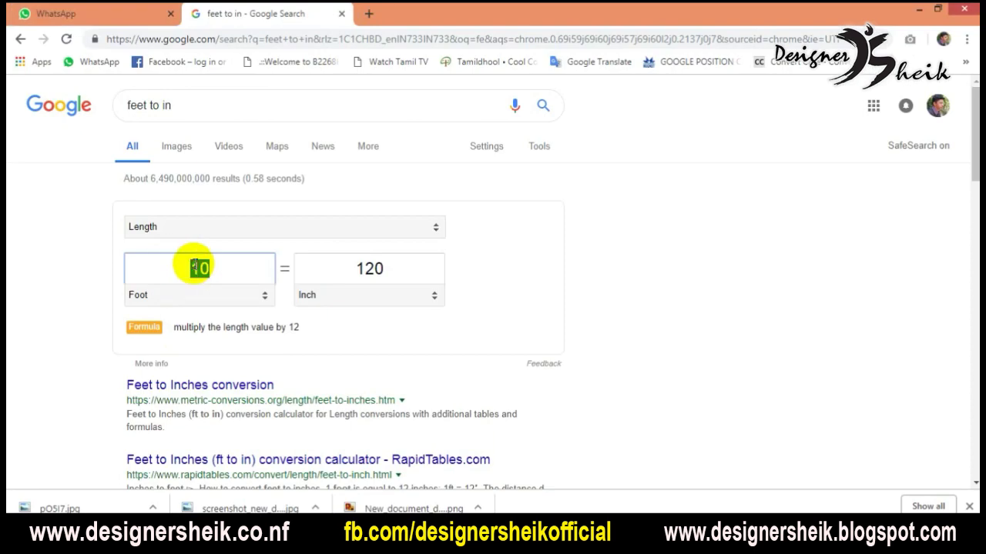
text(8)
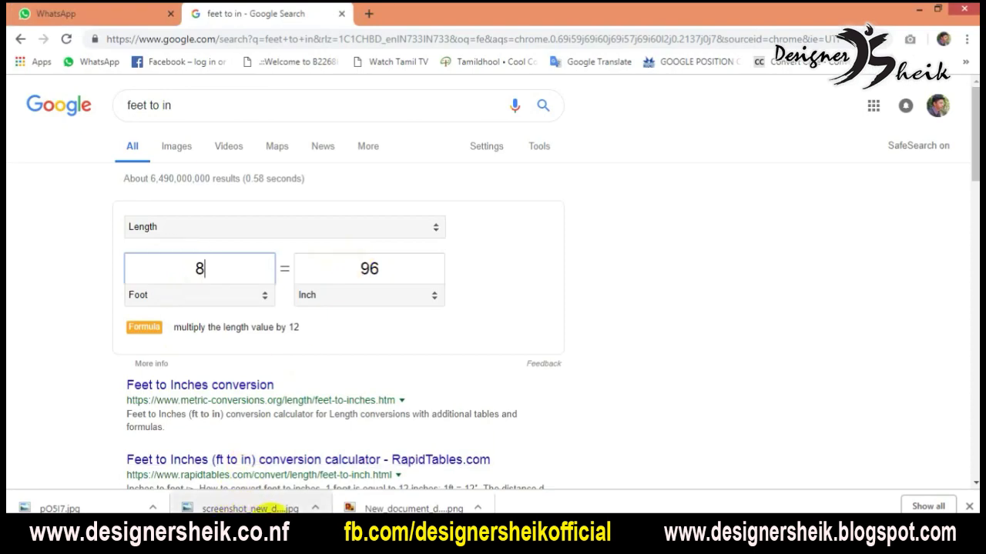
click(227, 539)
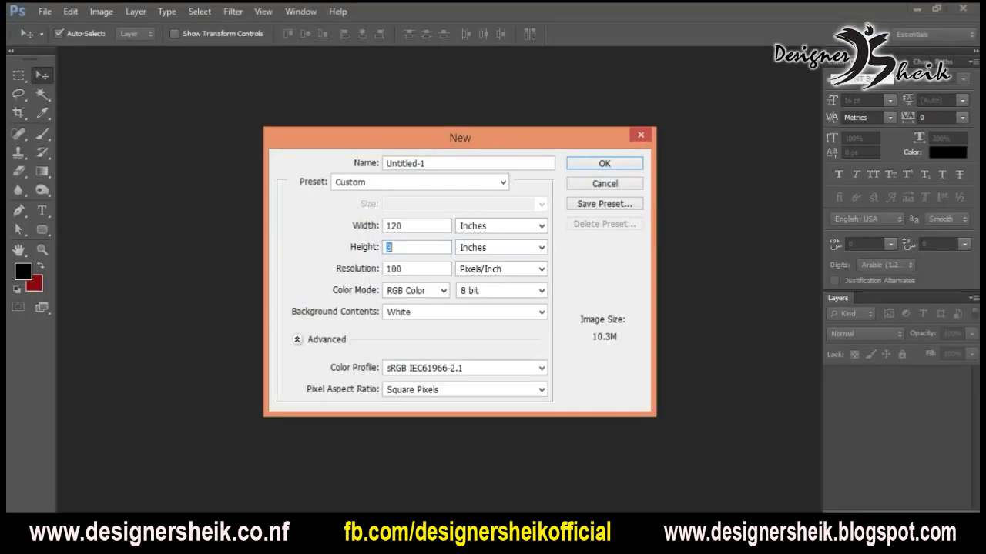
text(6)
Try to create the document at a resolution of 300 pixels/inch.
double_click(397, 269)
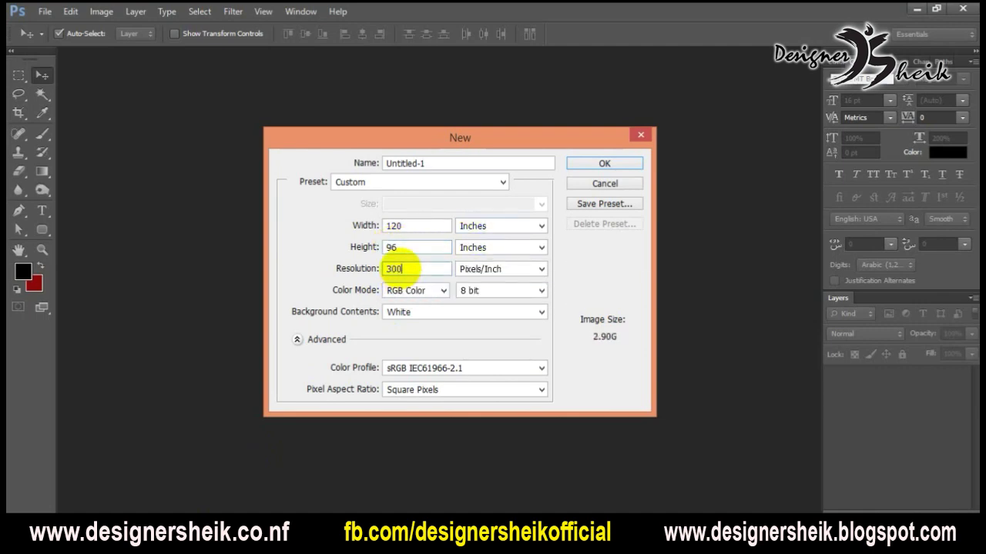
text(300)
click(575, 164)
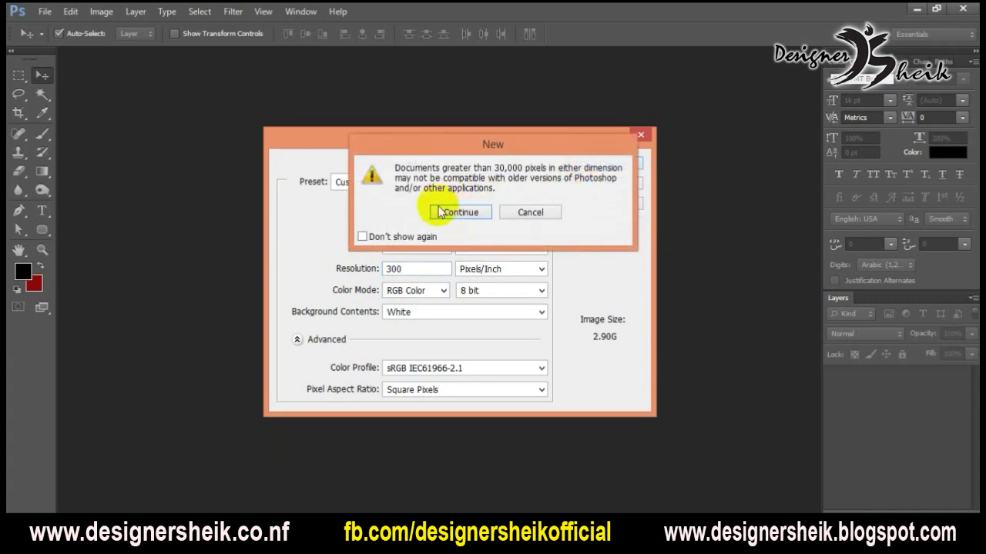
click(520, 216)
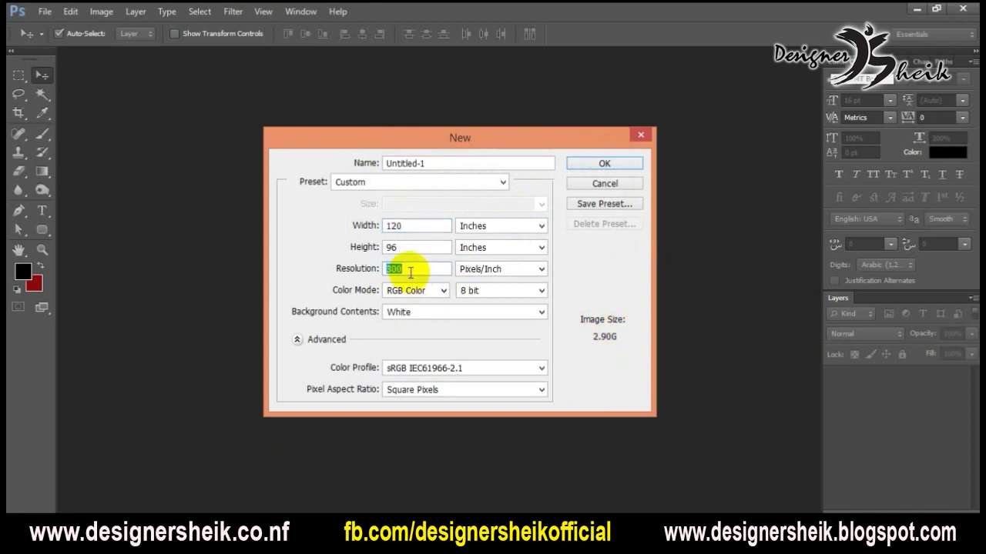
Compare the image size at 30 and 50 pixels/inch, and set the document's resolution to 30 pixels/inch.
text(3)
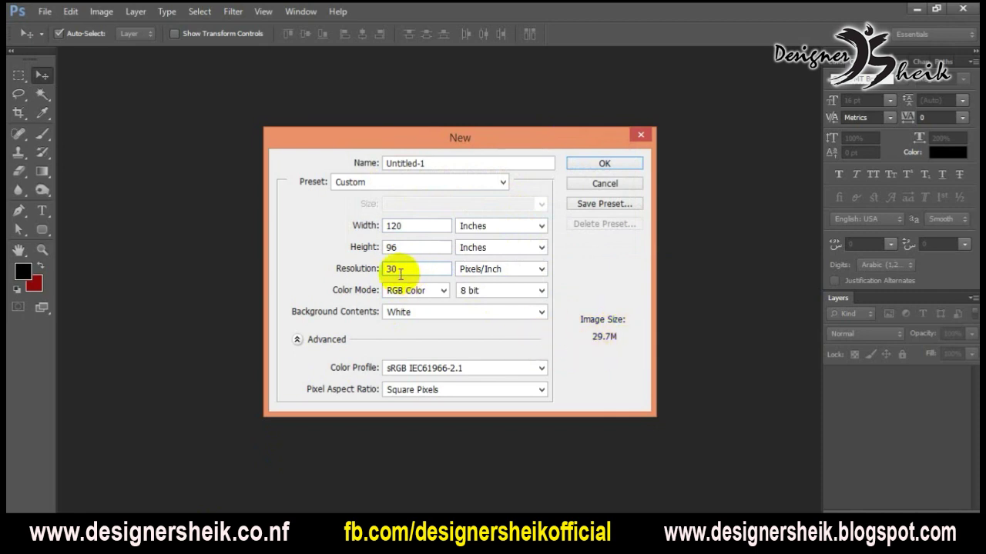
key(BackSpace)
key(BackSpace)
text(50)
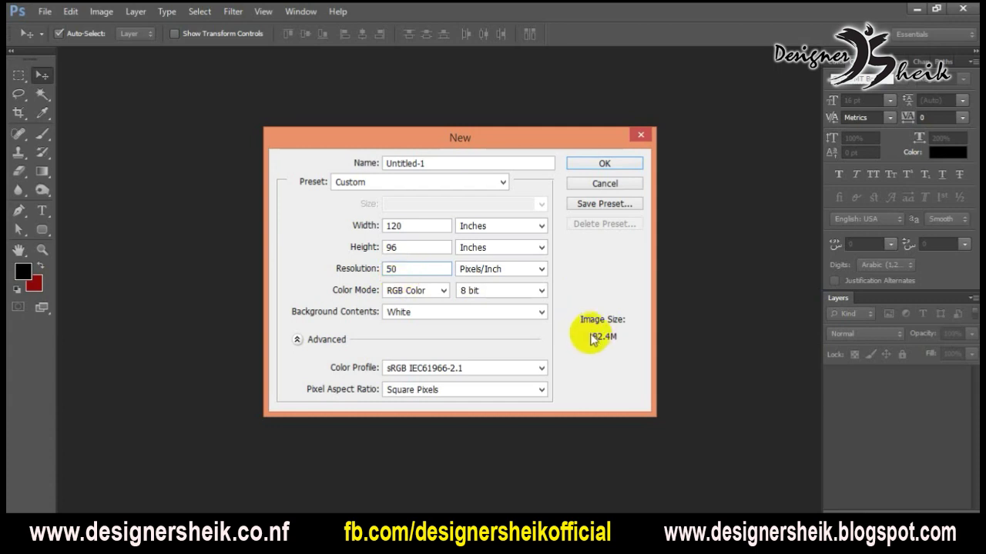
text(3)
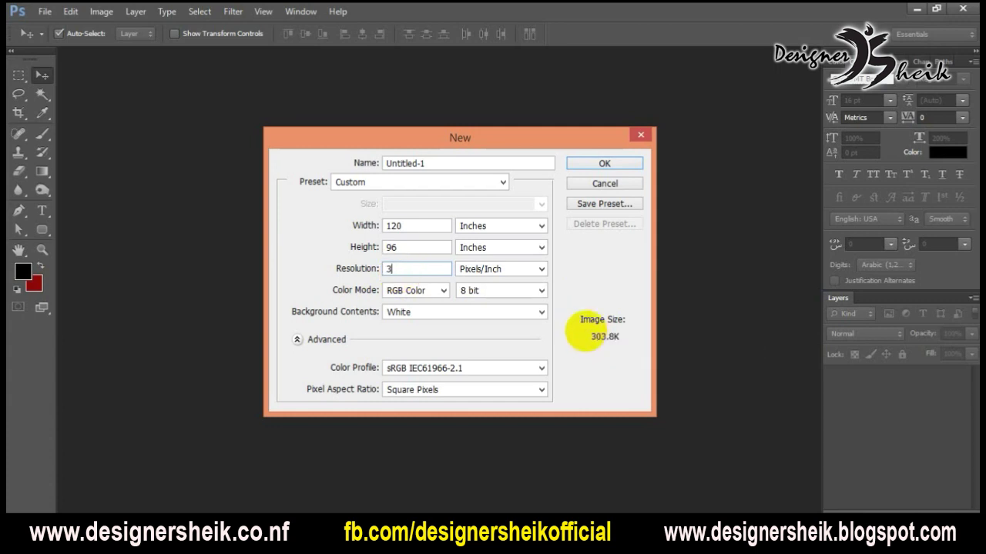
Set the color mode to CMYK Color with a White background and create the document.
click(404, 290)
click(401, 341)
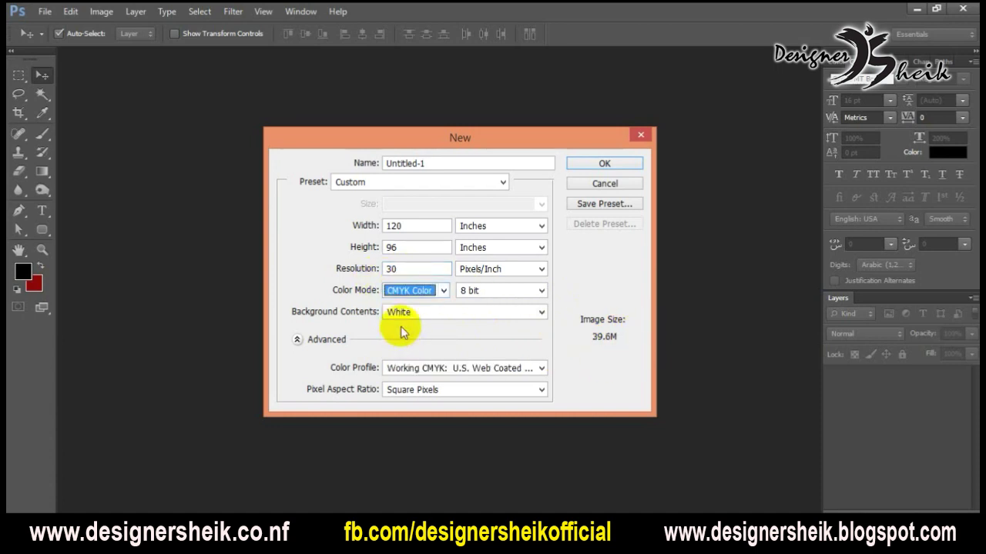
click(418, 314)
click(412, 324)
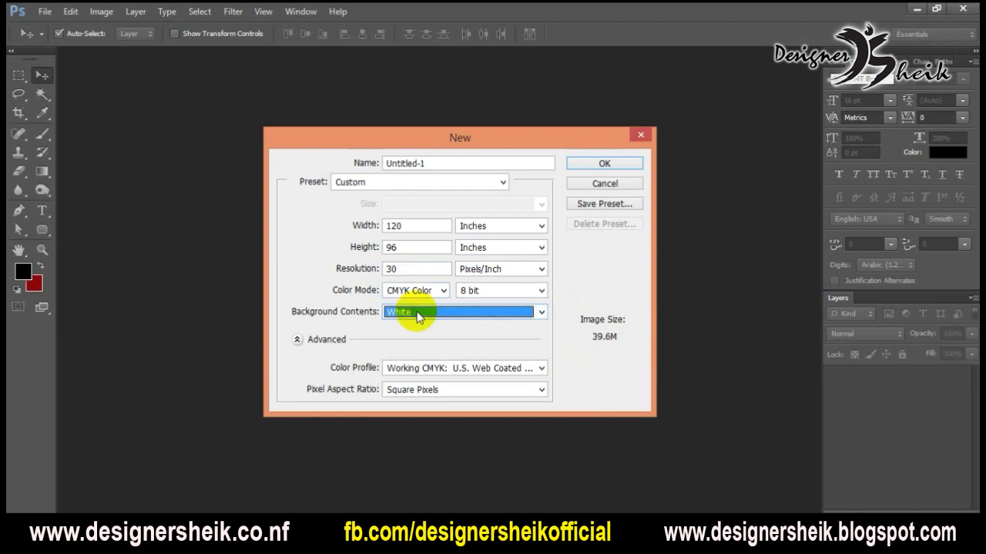
click(605, 164)
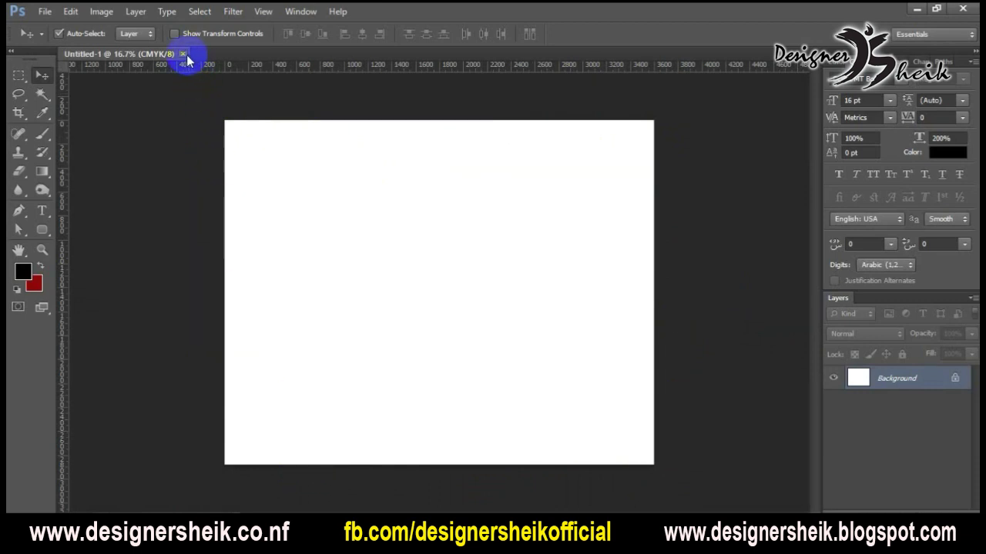
Switch the rulers to inches and place guides along all four edges of the canvas.
drag(66, 149, 225, 185)
right_click(355, 68)
click(389, 90)
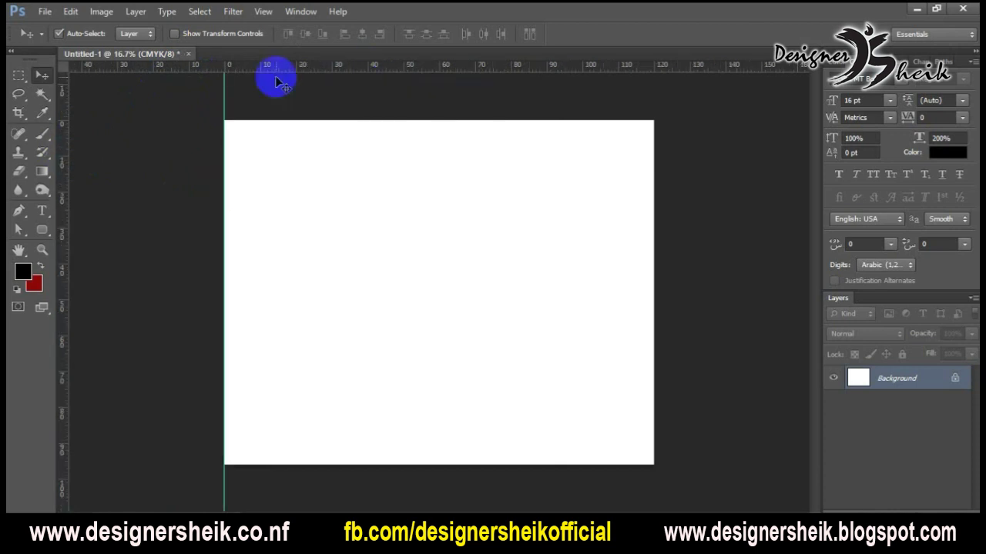
drag(63, 163, 654, 187)
drag(576, 69, 580, 120)
drag(595, 72, 574, 465)
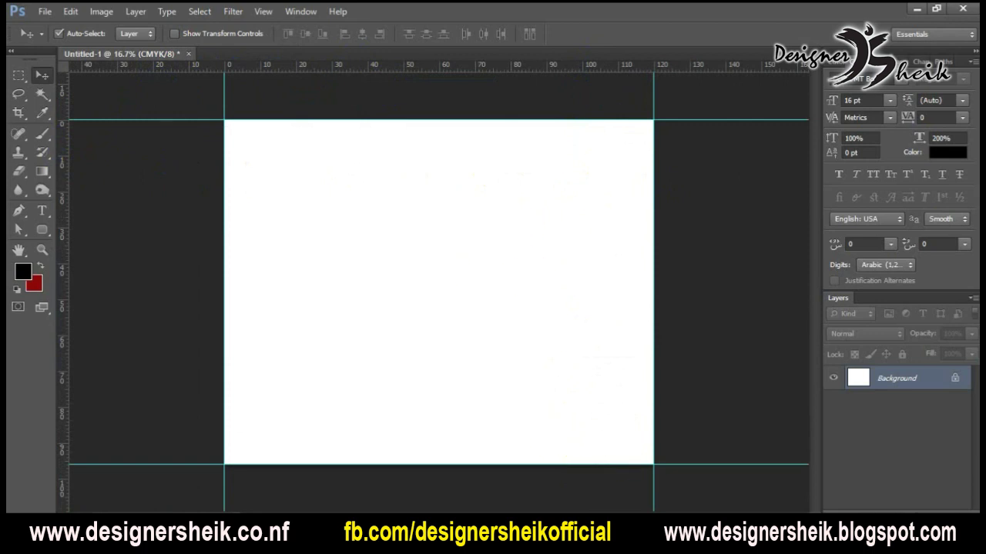
Close the 120 x 96 inch document without saving changes and start another new document.
click(170, 58)
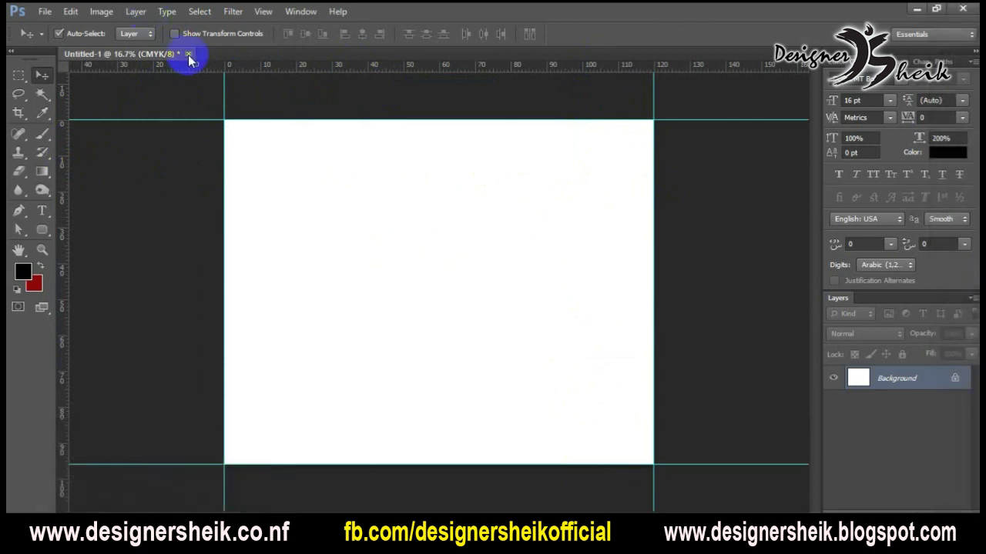
click(188, 55)
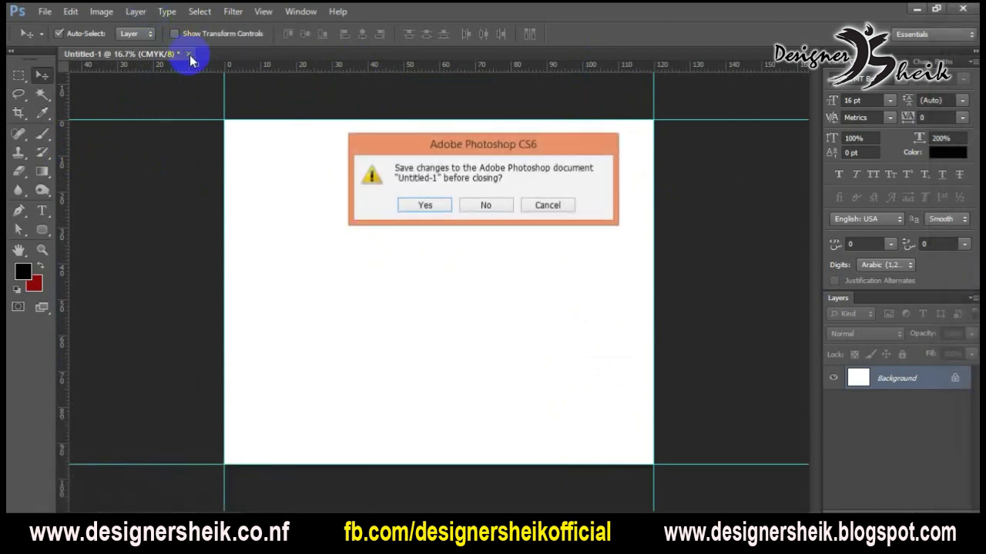
click(486, 205)
click(43, 12)
click(50, 30)
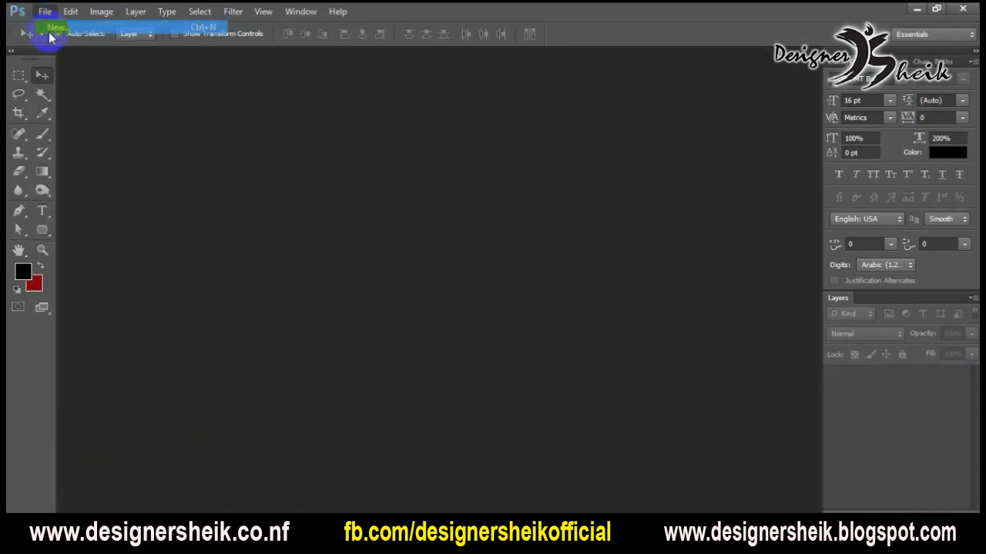
Set the new document's size to 10 x 8 inches and its resolution to 300 pixels/inch.
click(466, 226)
click(466, 226)
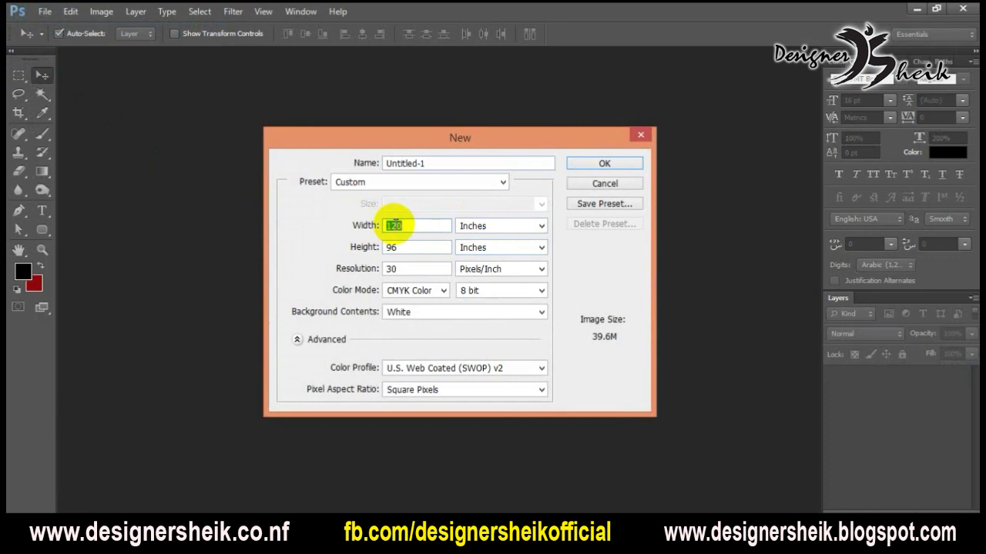
text(10)
click(404, 251)
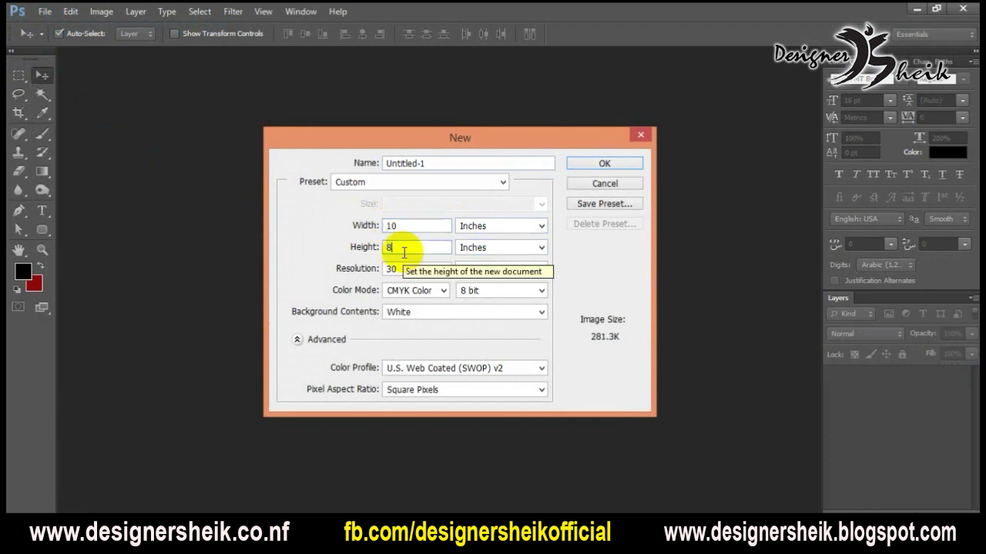
double_click(403, 267)
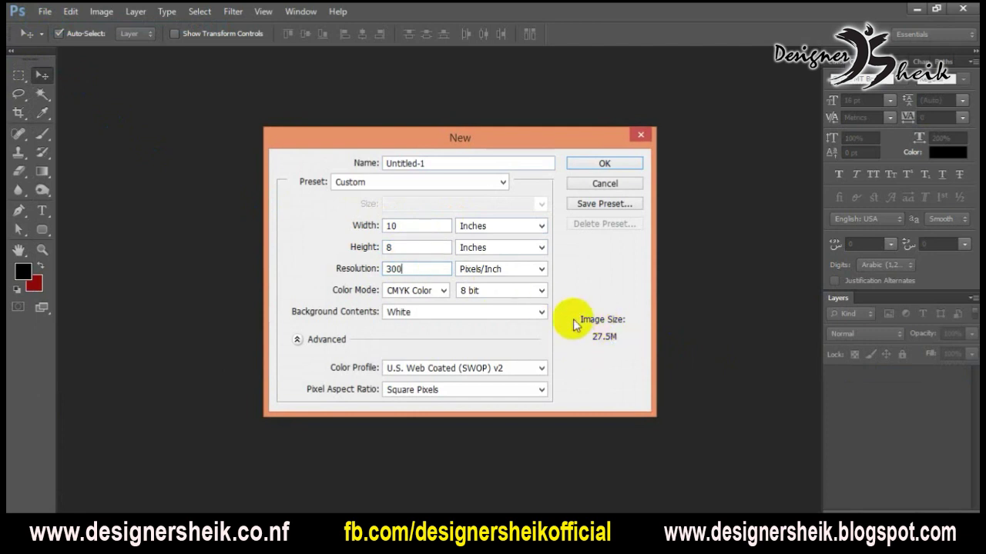
Keep CMYK Color as the color mode and White as the background, and create the document.
click(395, 294)
click(394, 294)
click(396, 311)
click(397, 313)
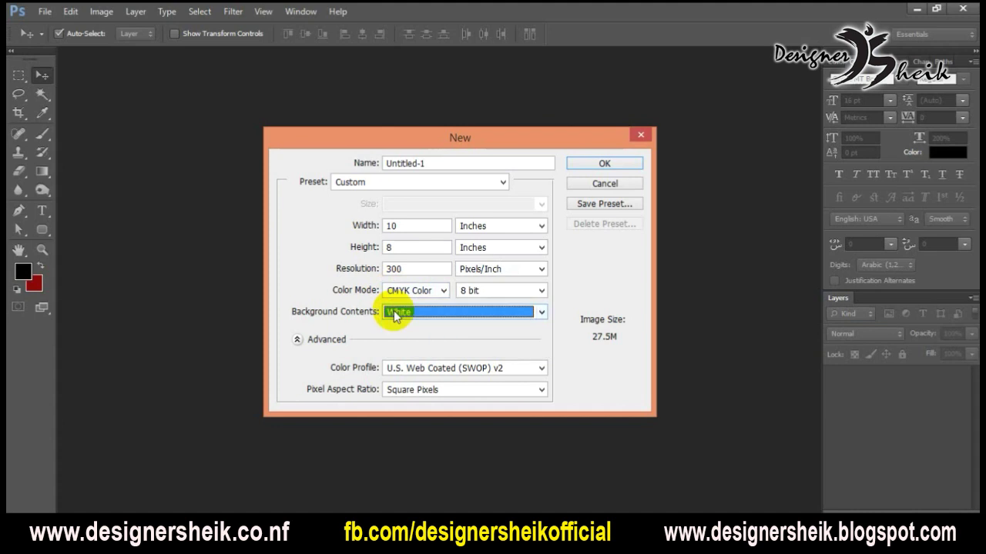
click(604, 162)
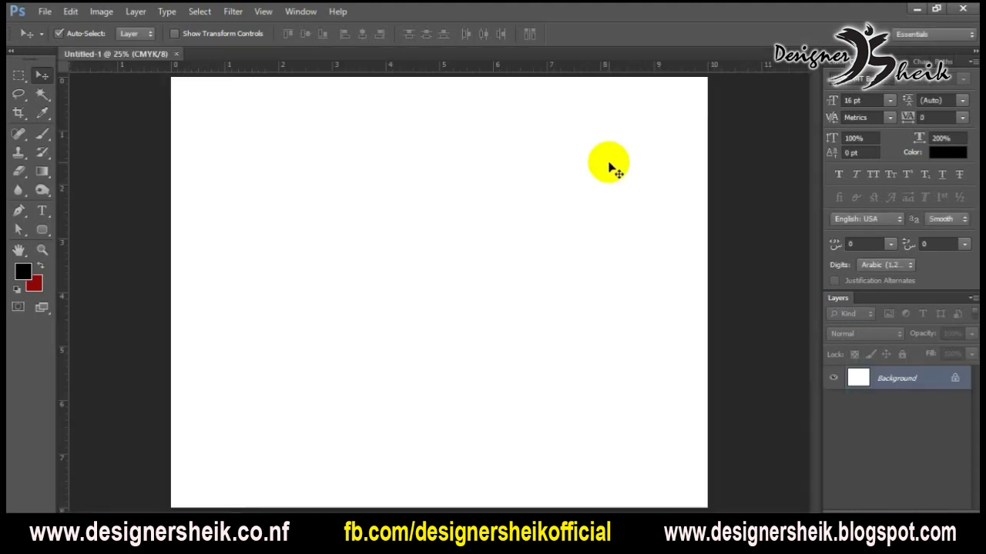
Place guides along all four edges of the 10 x 8 inch canvas.
drag(62, 165, 170, 172)
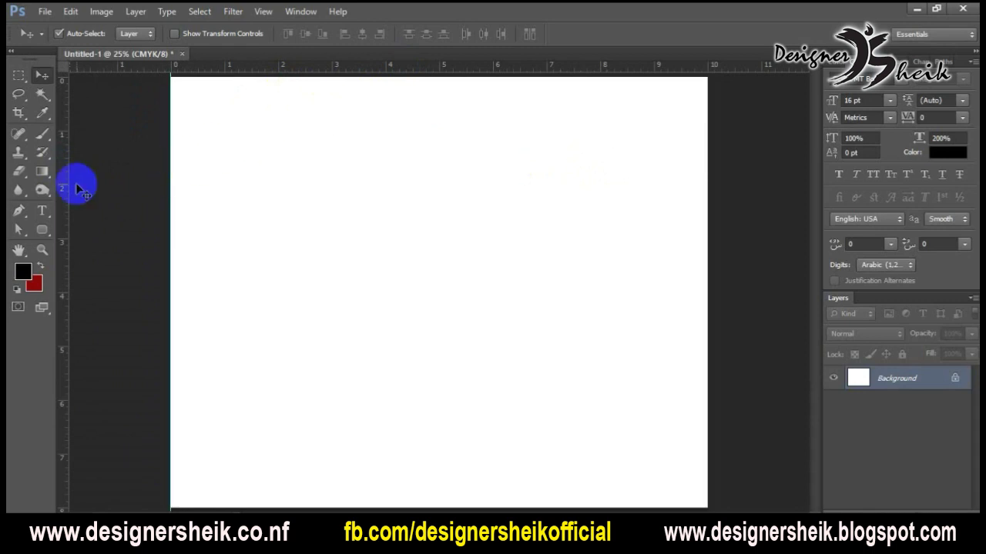
drag(67, 185, 706, 211)
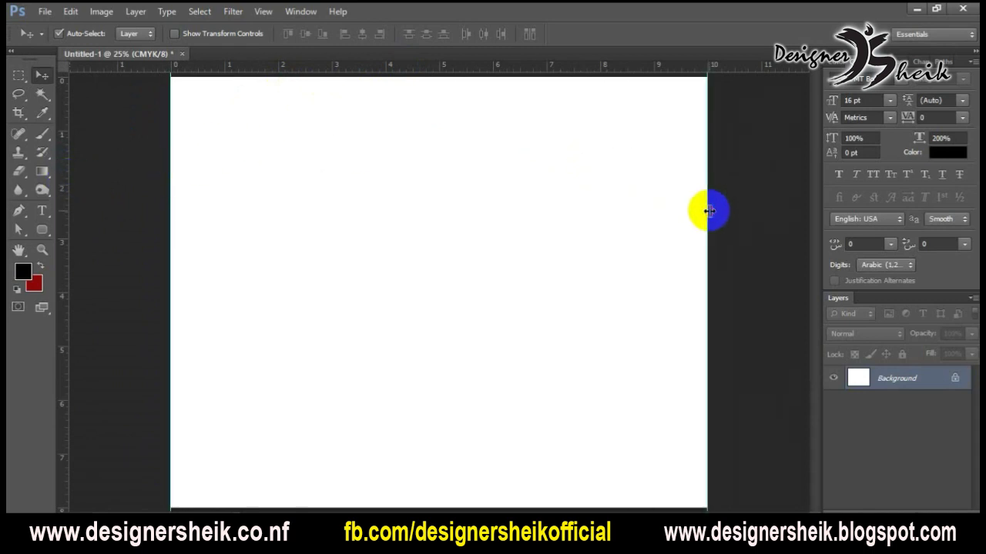
scroll(678, 228, down, 1)
drag(274, 72, 269, 114)
drag(283, 68, 271, 470)
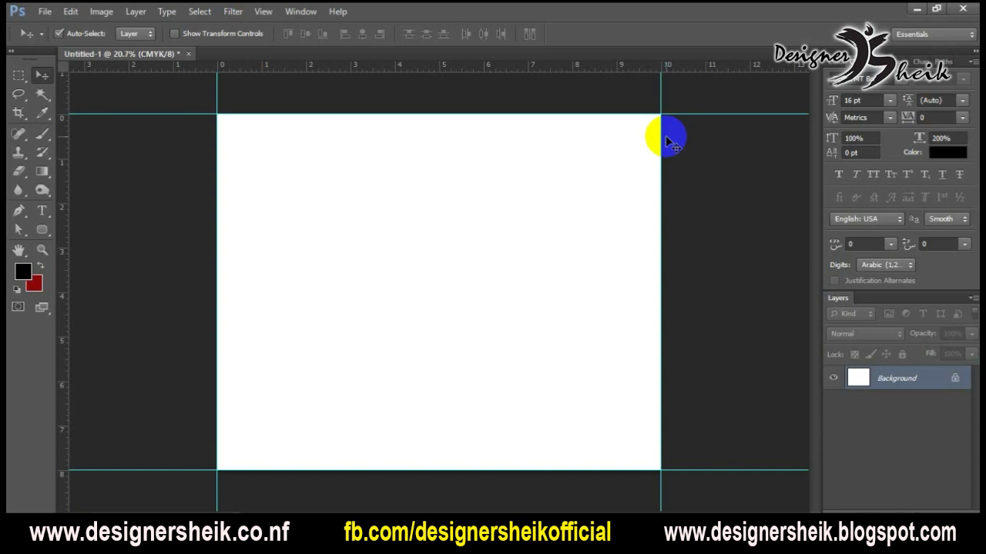
click(279, 326)
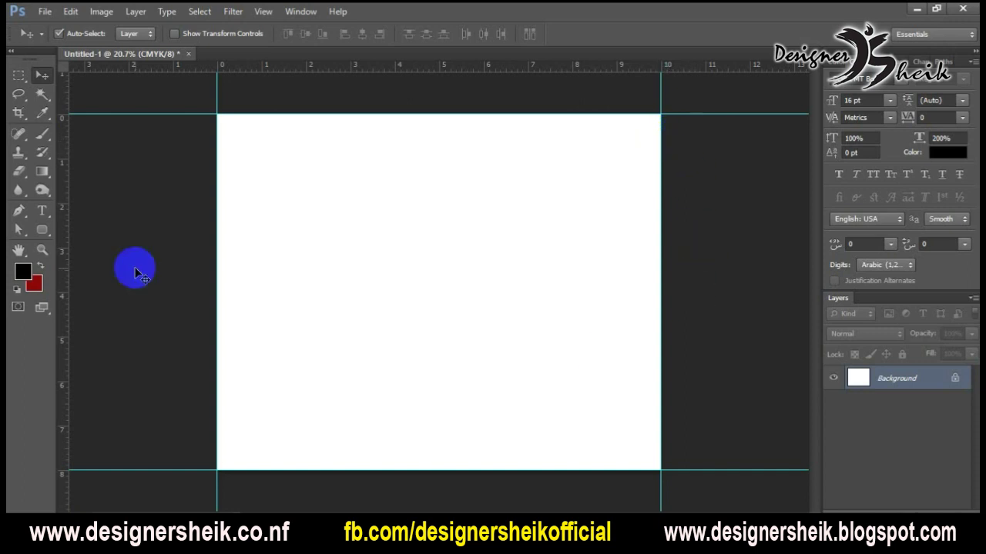
click(255, 334)
click(501, 140)
click(258, 453)
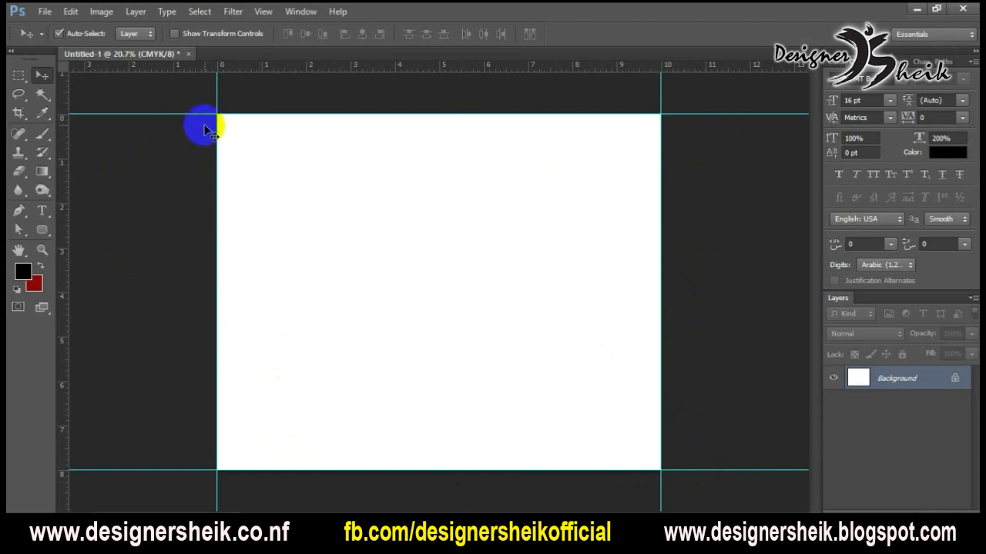
click(251, 393)
click(426, 128)
click(655, 139)
click(349, 469)
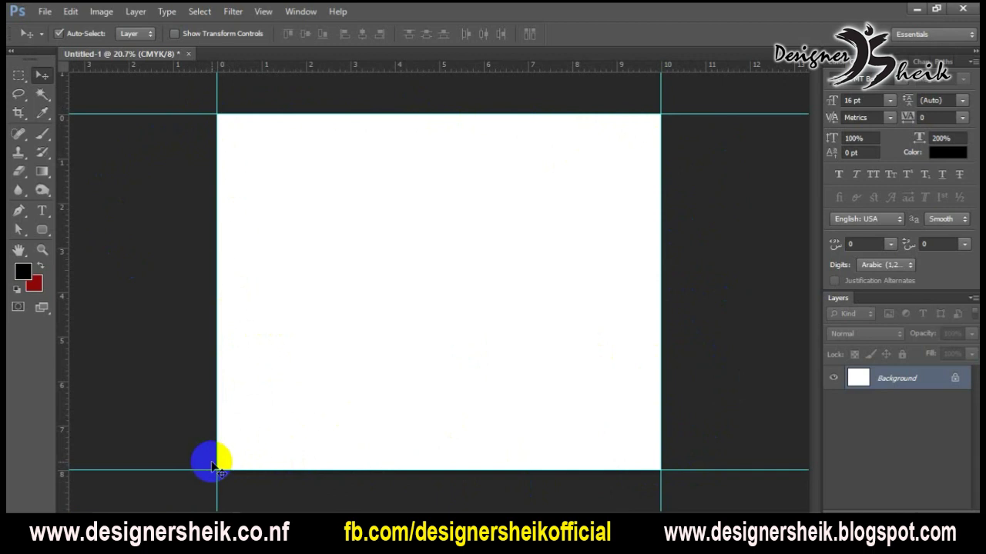
click(244, 117)
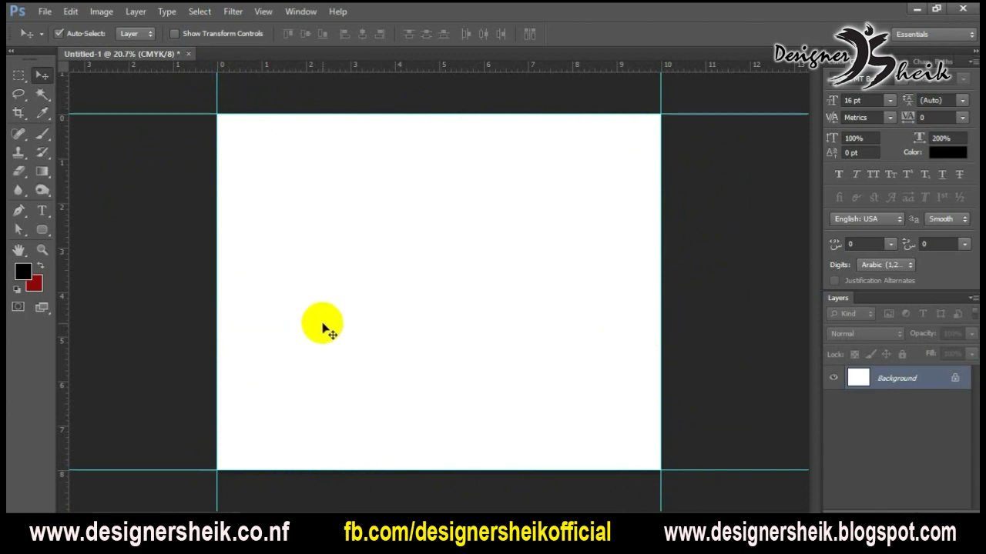
click(253, 87)
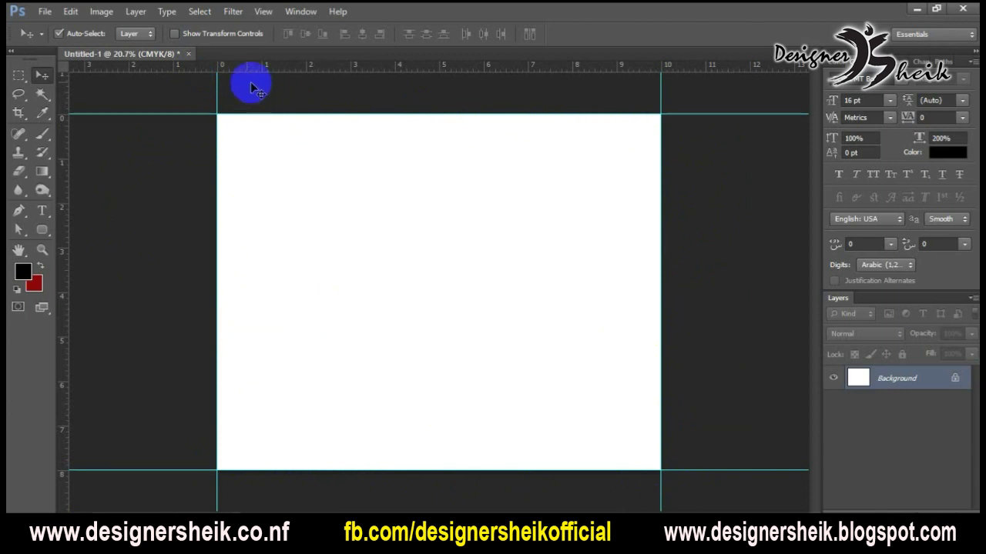
Close the 10 x 8 inch document without saving changes and start another new document.
click(188, 54)
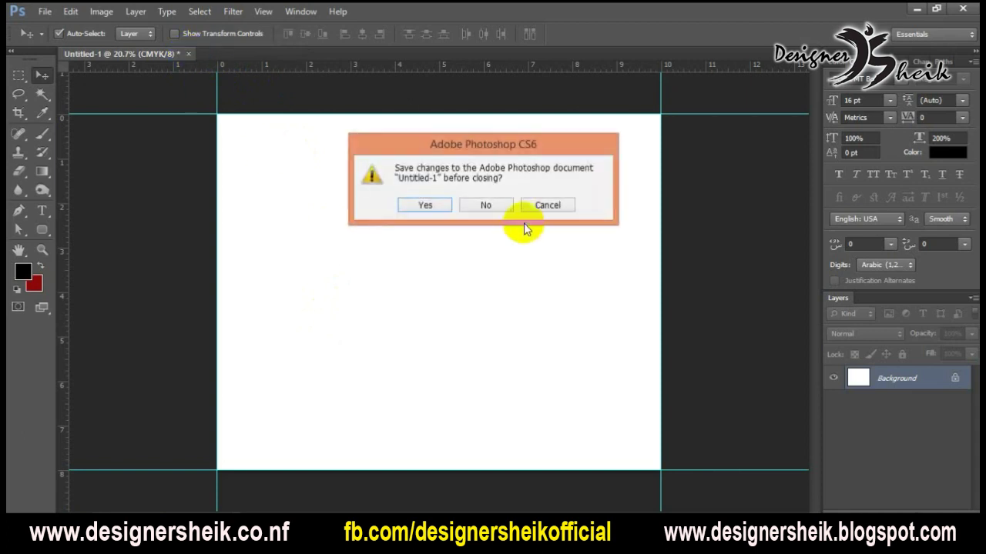
click(480, 206)
click(44, 11)
click(48, 26)
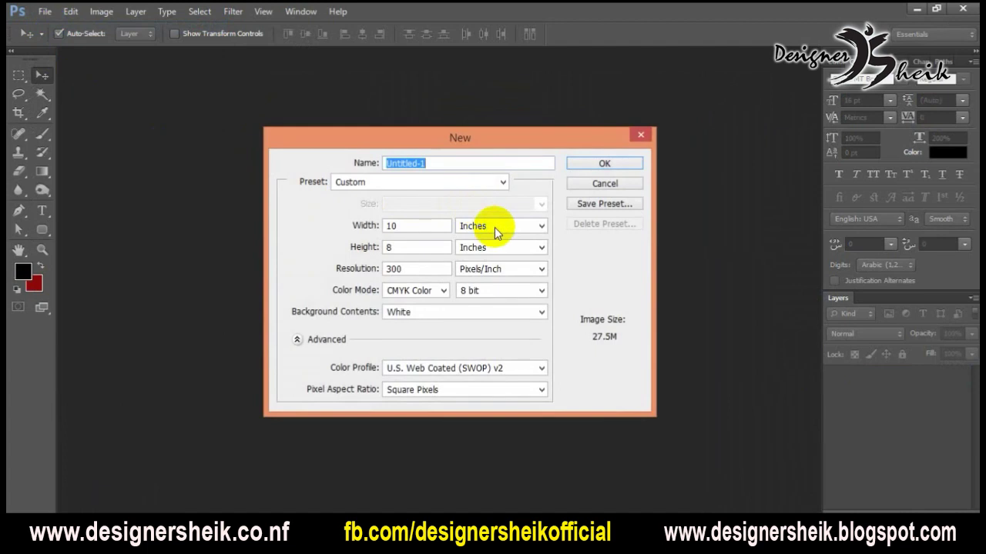
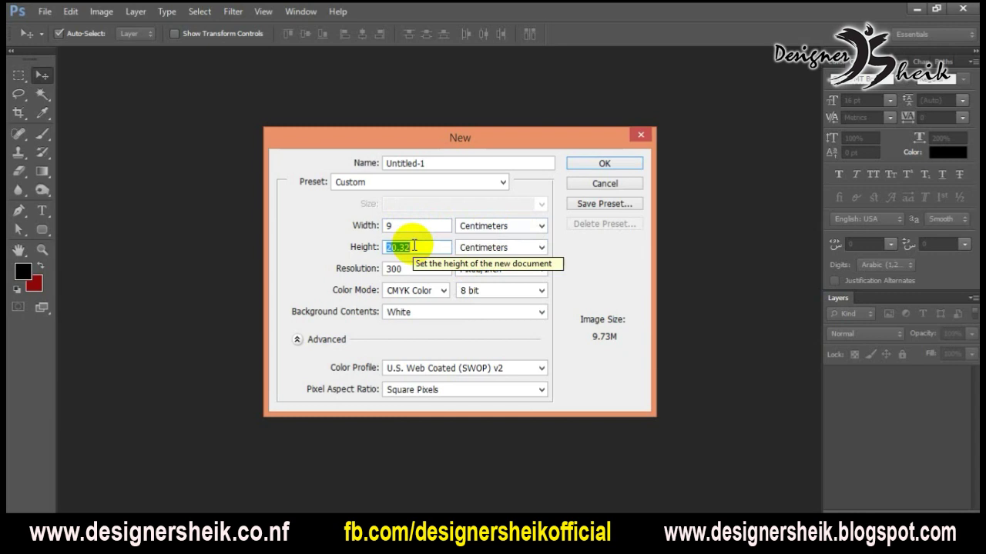
Set the new document's height to 5.5 cm, keep 300 pixels/inch and CMYK Color, and create the document.
text(5.5)
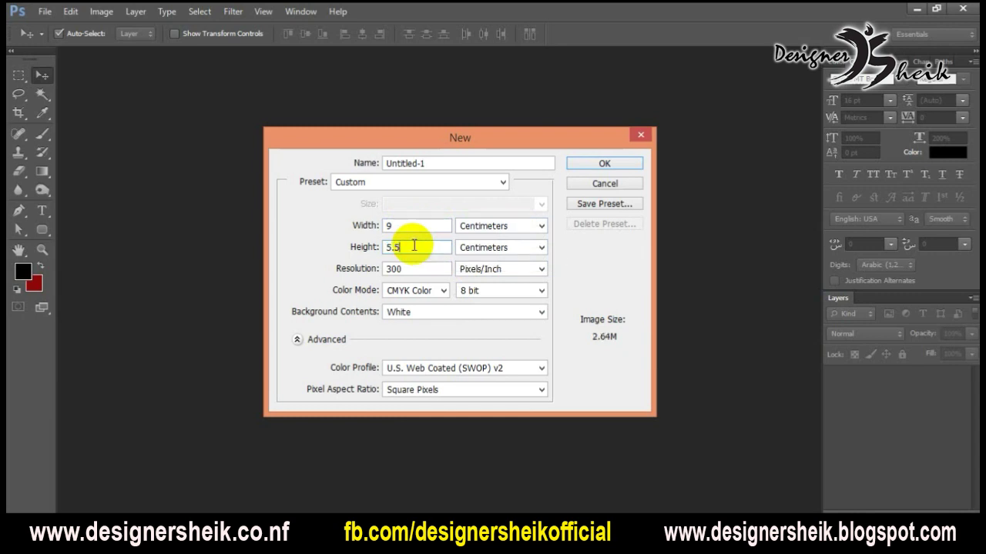
double_click(412, 269)
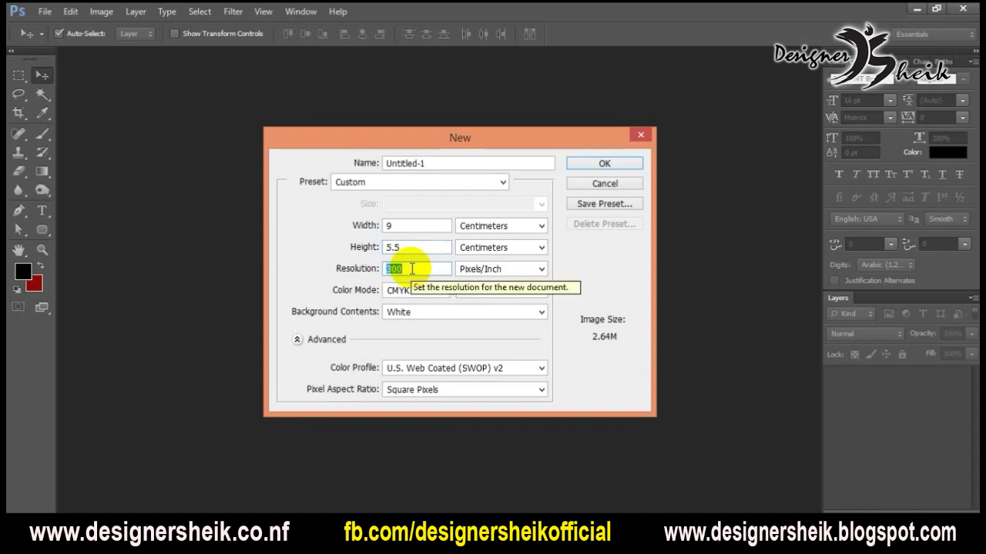
click(416, 291)
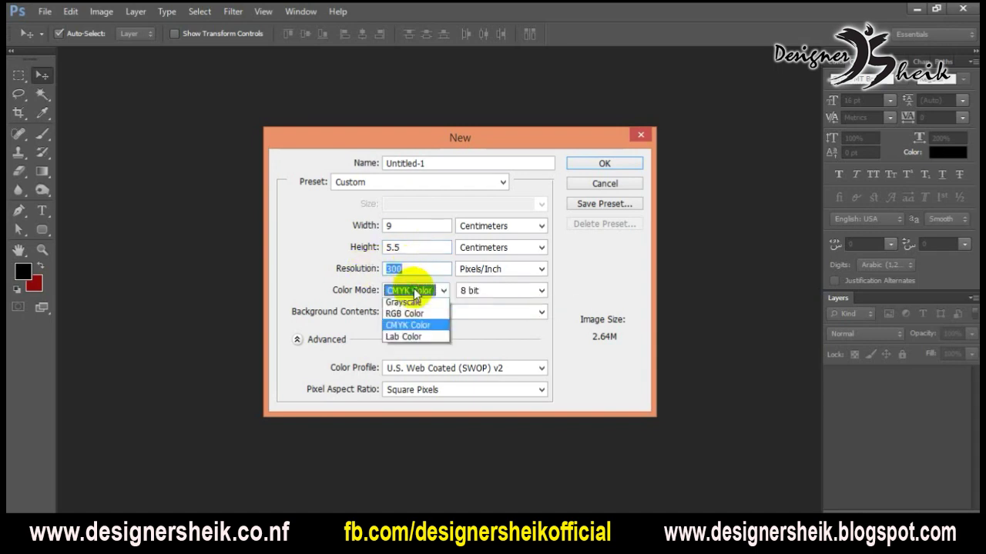
click(415, 291)
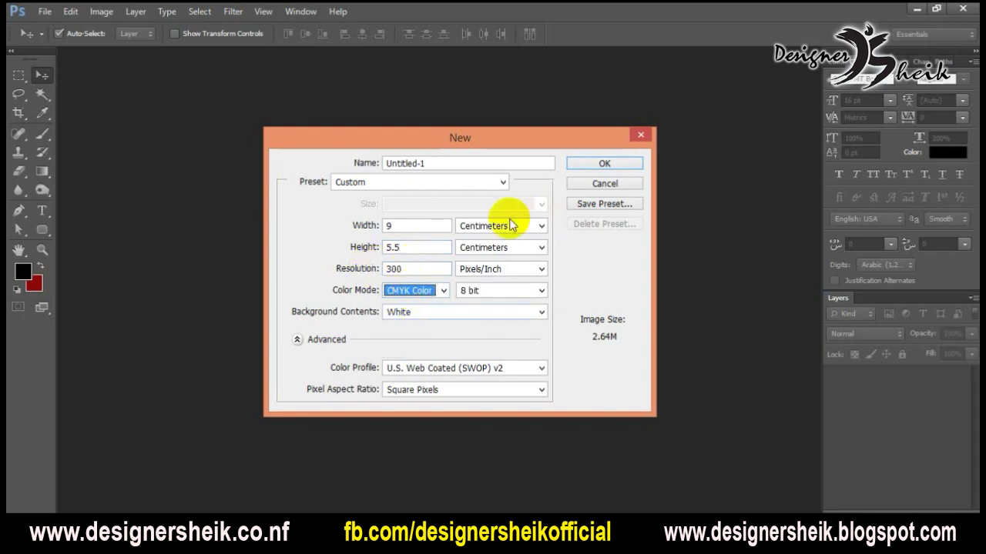
click(605, 164)
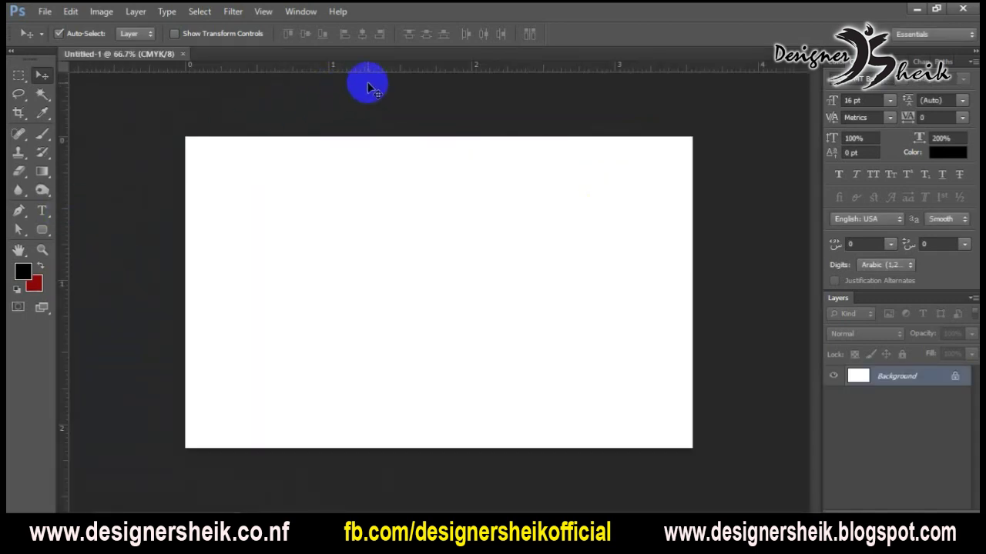
Switch the rulers to centimeters and place guides along all four edges of the canvas.
right_click(396, 70)
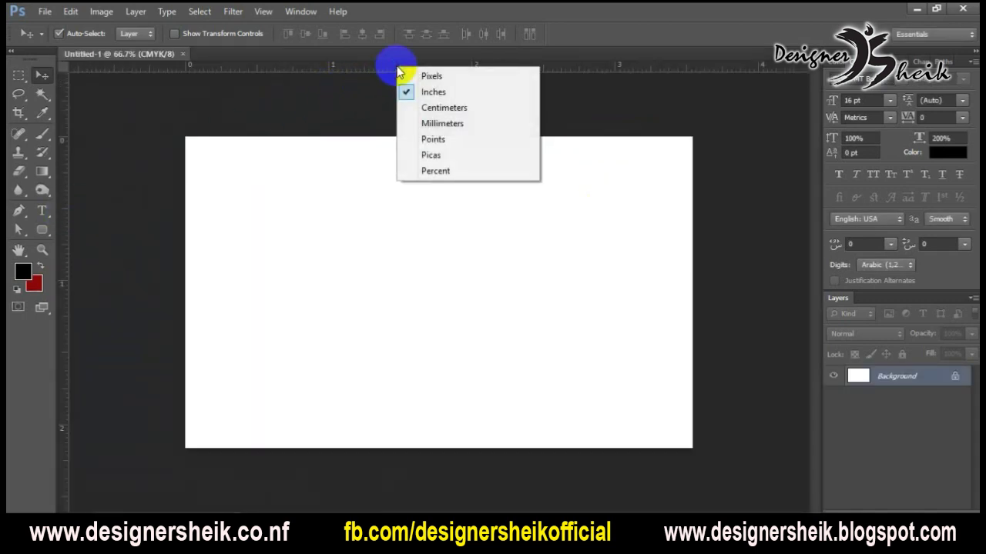
click(422, 108)
drag(62, 161, 185, 164)
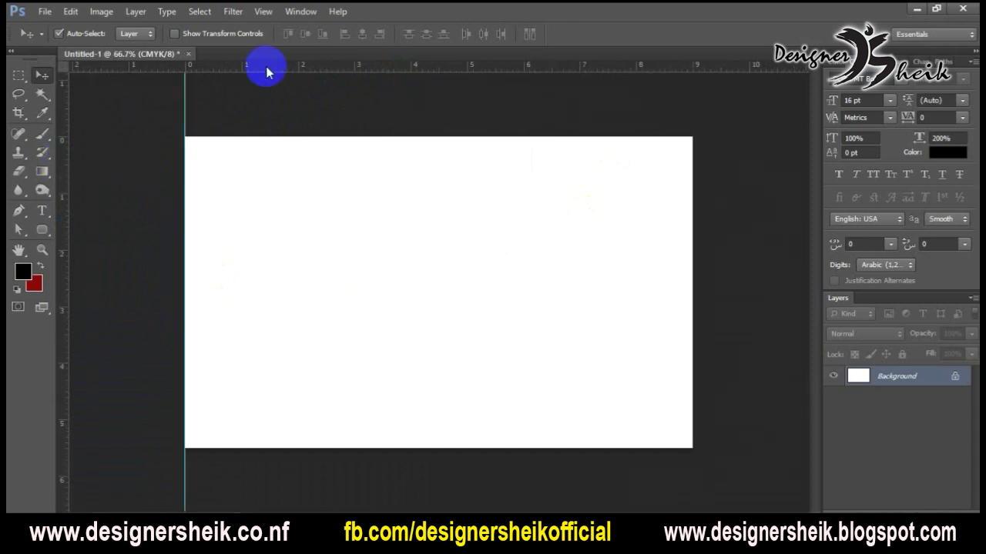
drag(198, 69, 177, 143)
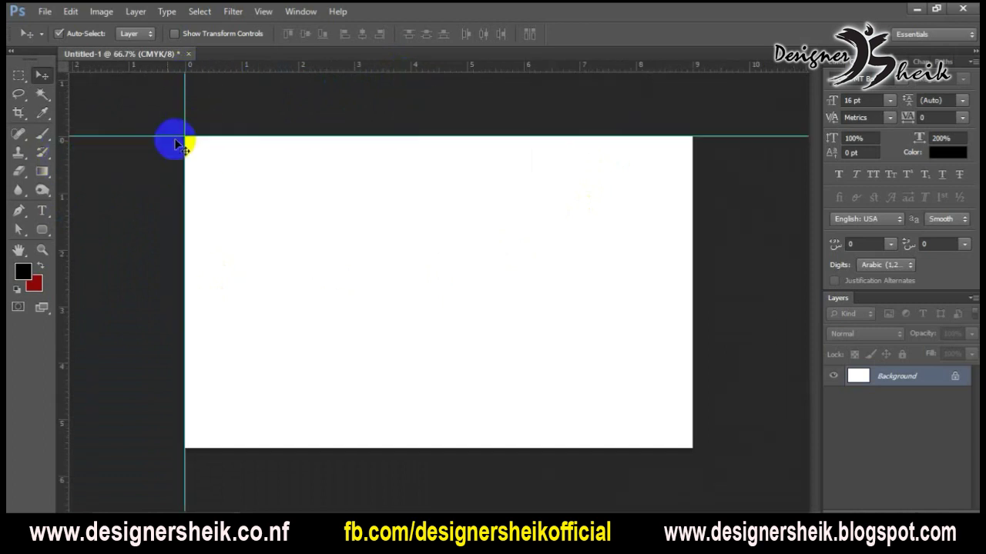
drag(66, 150, 692, 217)
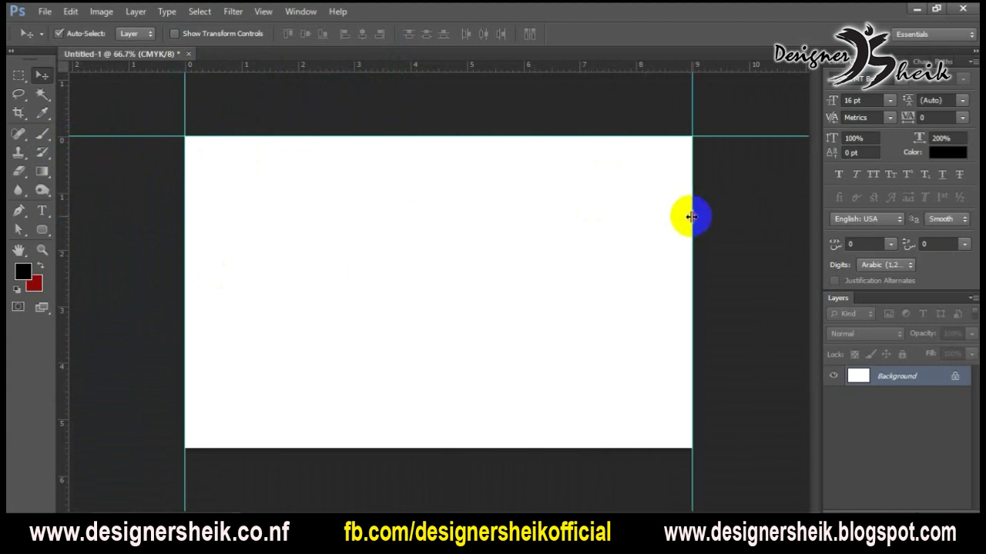
drag(524, 68, 519, 448)
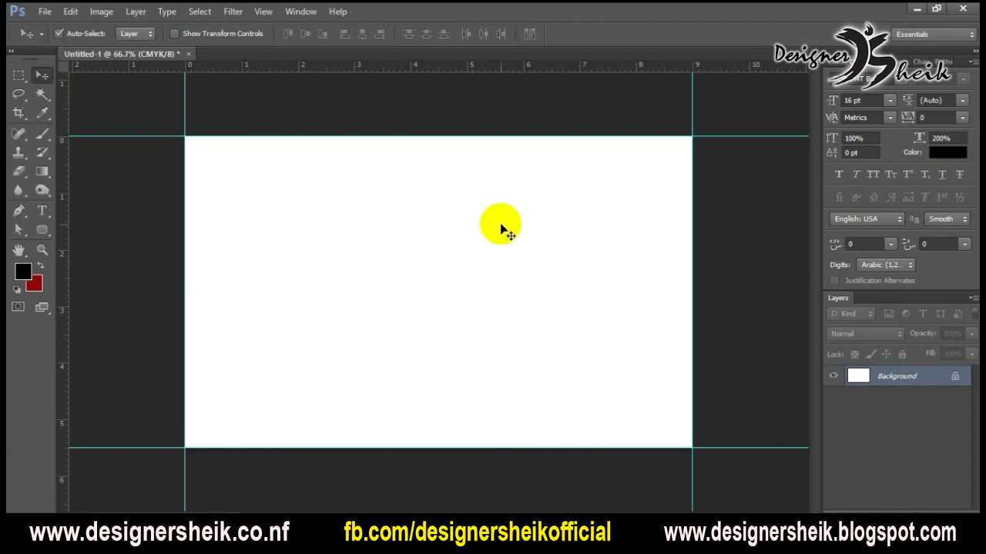
mouse_move(193, 132)
mouse_down()
mouse_move(691, 389)
mouse_move(180, 267)
mouse_move(185, 150)
mouse_move(193, 155)
mouse_up()
click(215, 104)
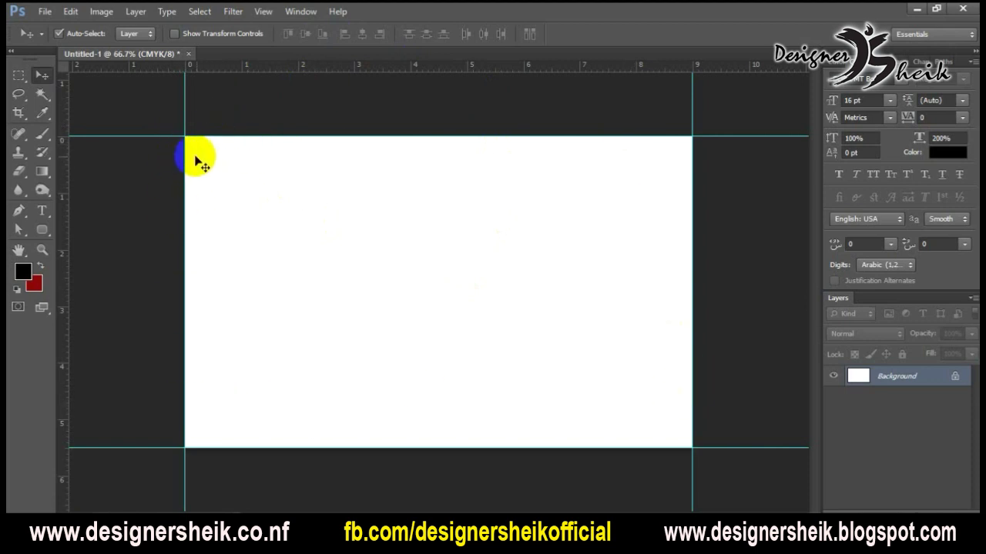
click(232, 140)
click(694, 309)
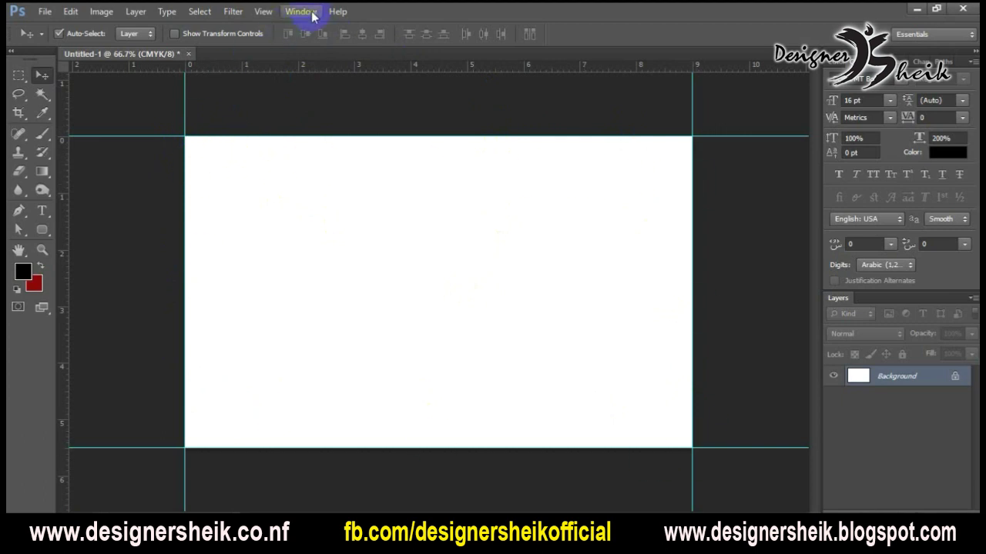
Add a horizontal guide at 0.3 cm and a vertical guide at 0.3 cm using the New Guide command.
click(266, 12)
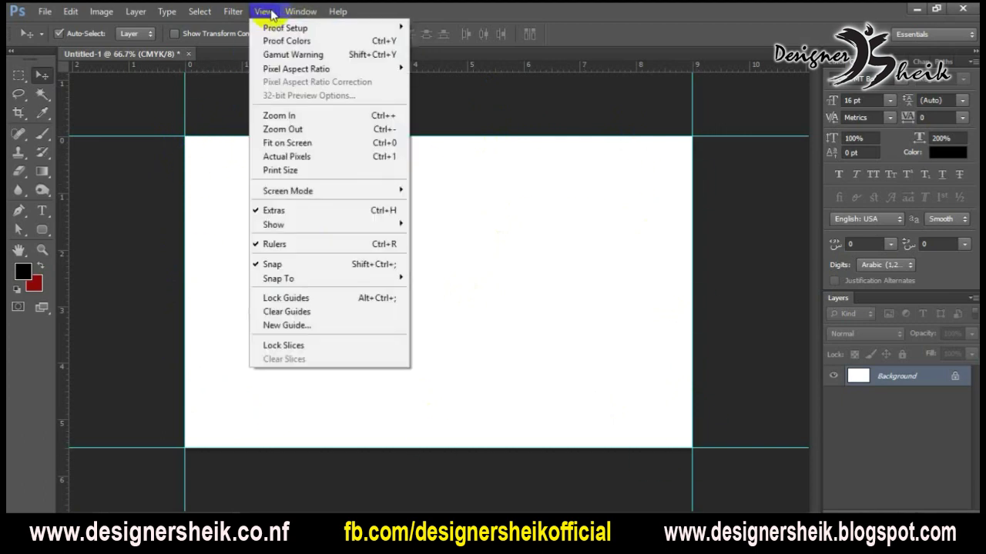
click(286, 326)
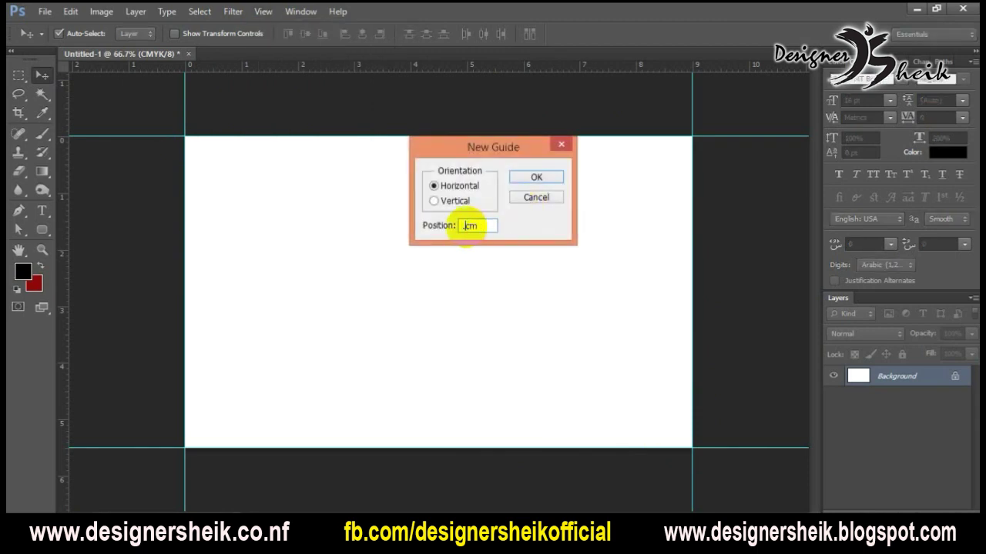
key(Return)
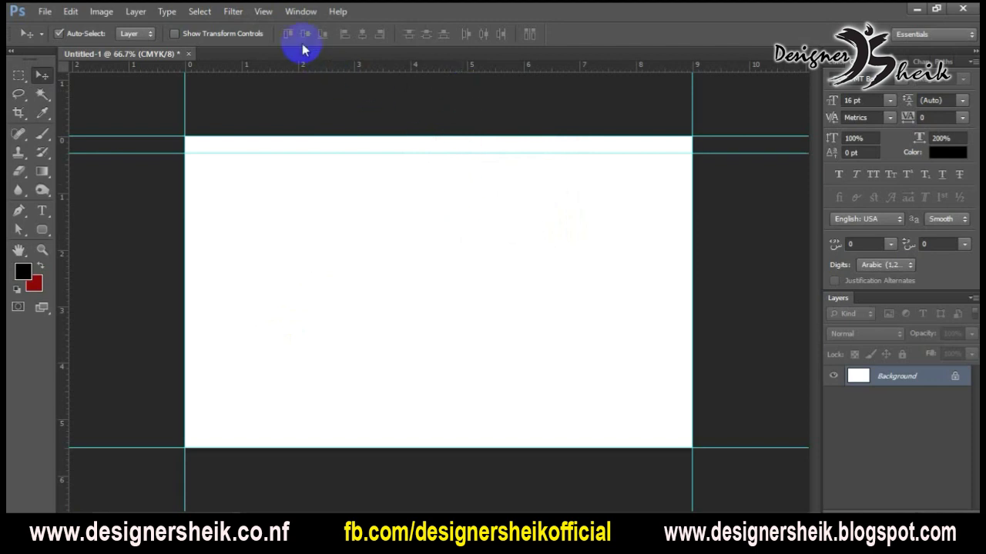
click(271, 17)
click(308, 325)
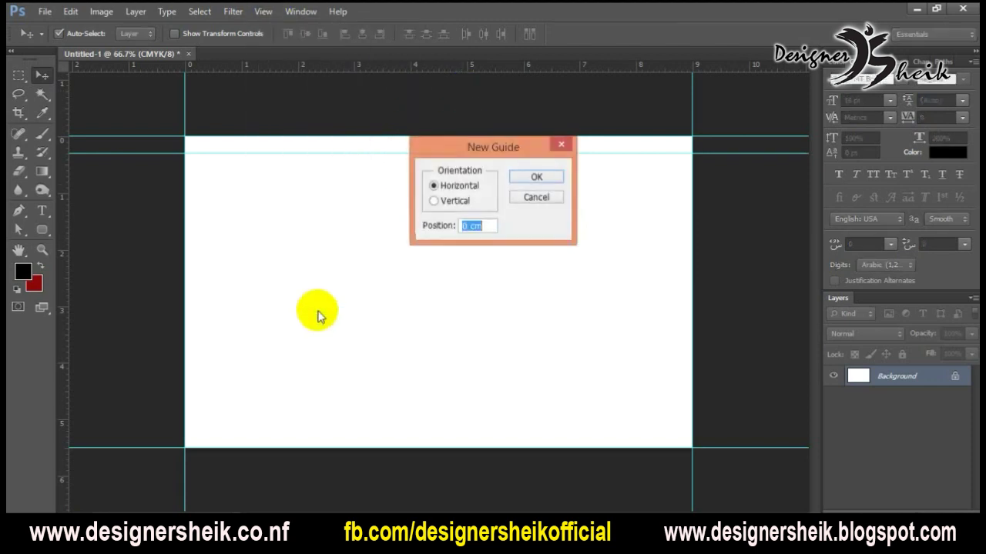
click(444, 202)
click(464, 226)
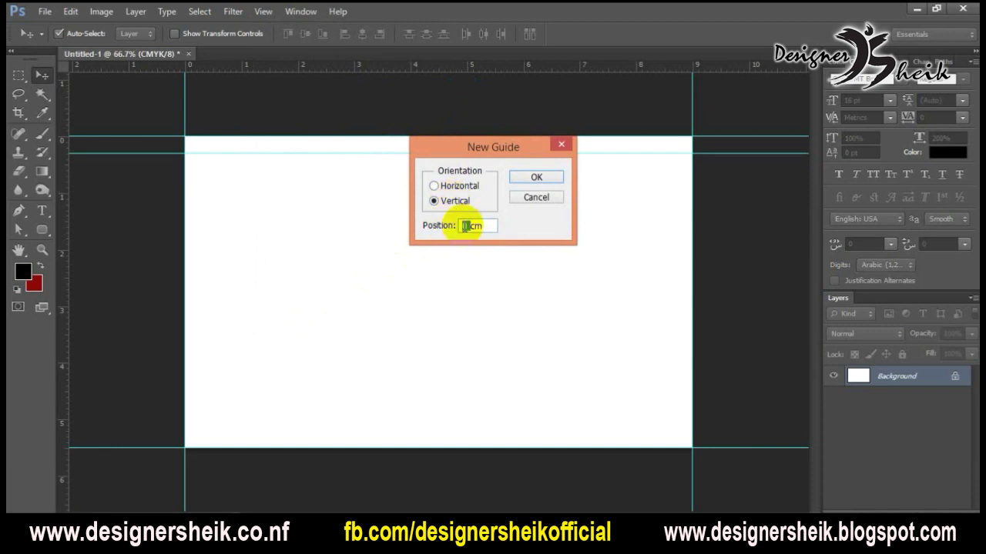
text(3)
key(Return)
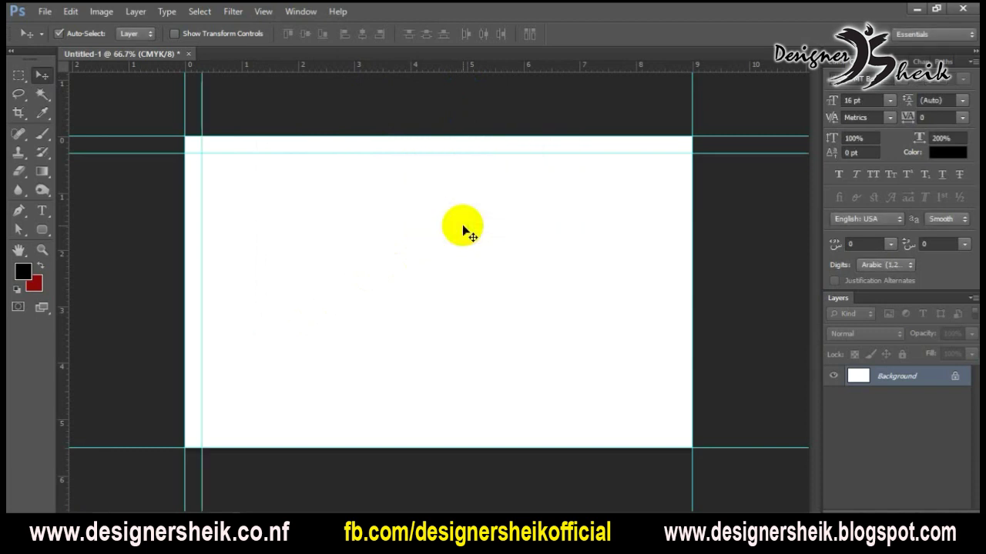
Add a vertical guide at 8.7 cm and a horizontal guide at 5.2 cm using the New Guide command.
click(260, 11)
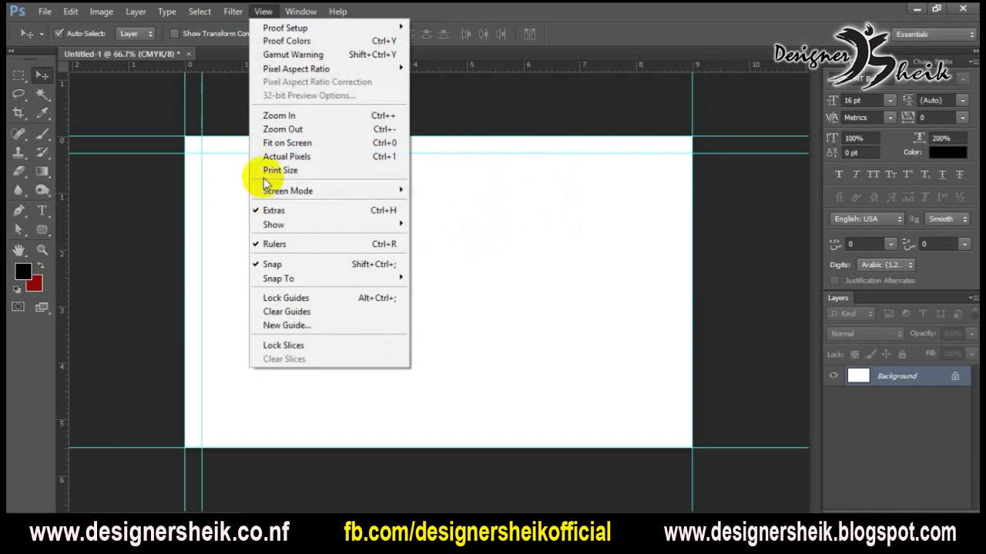
click(275, 328)
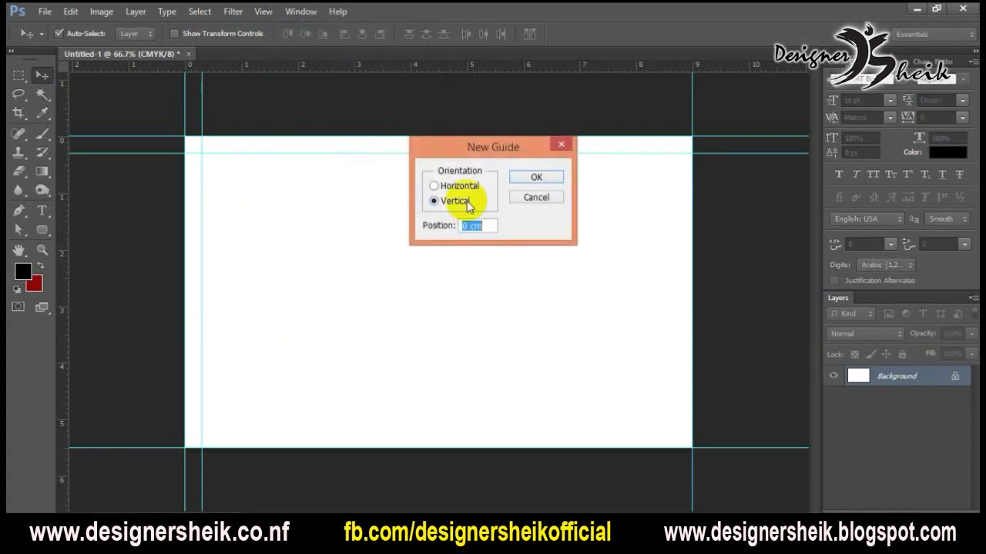
text(.)
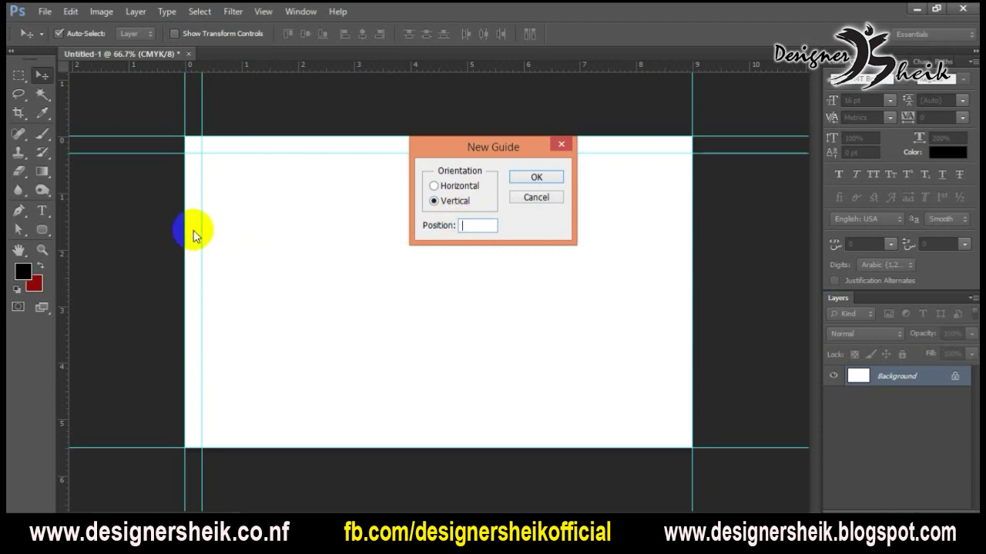
text(8.7)
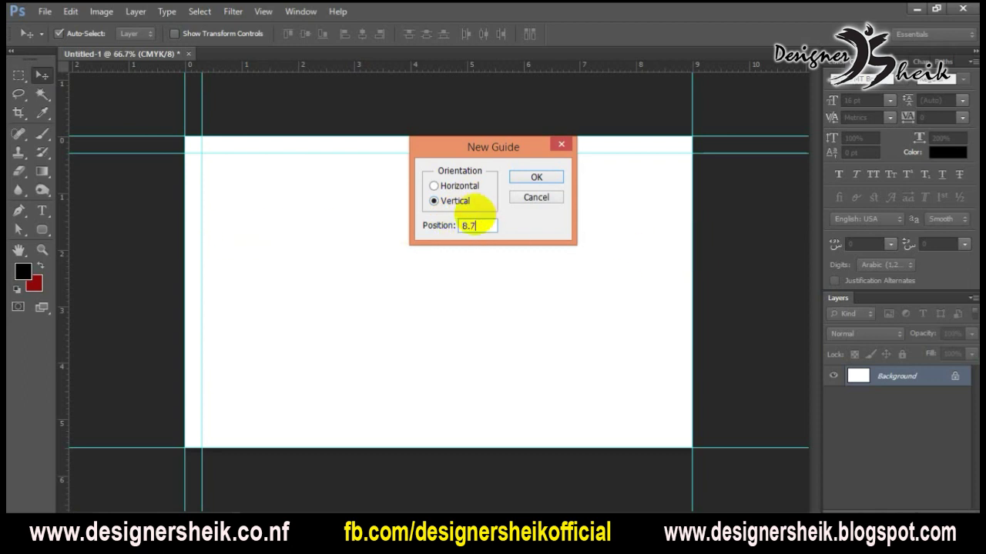
key(Return)
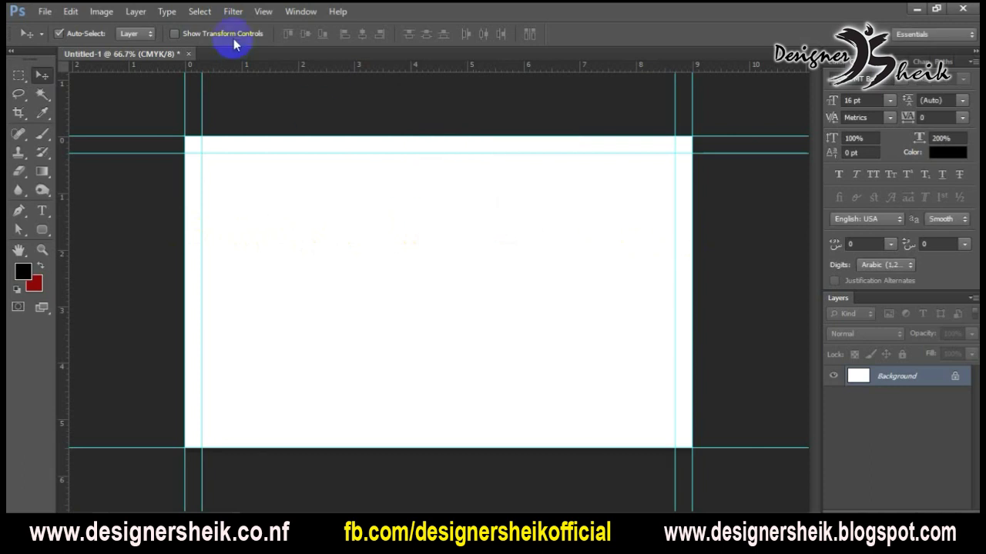
click(260, 12)
click(282, 327)
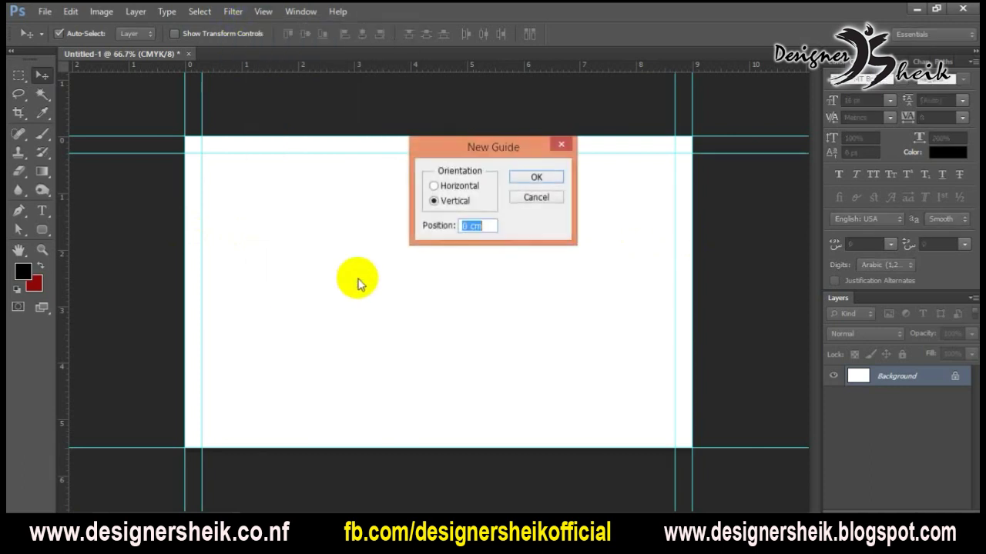
click(453, 188)
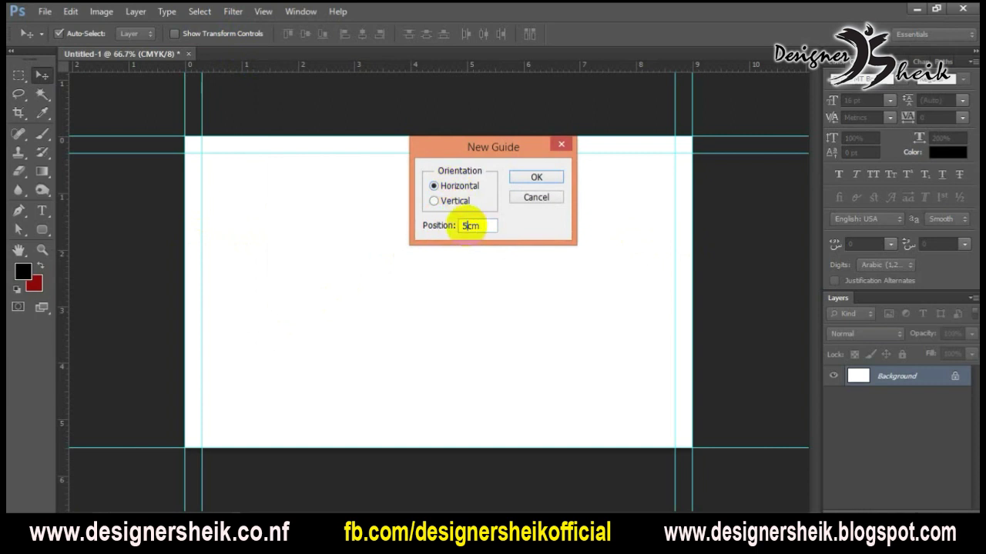
key(Return)
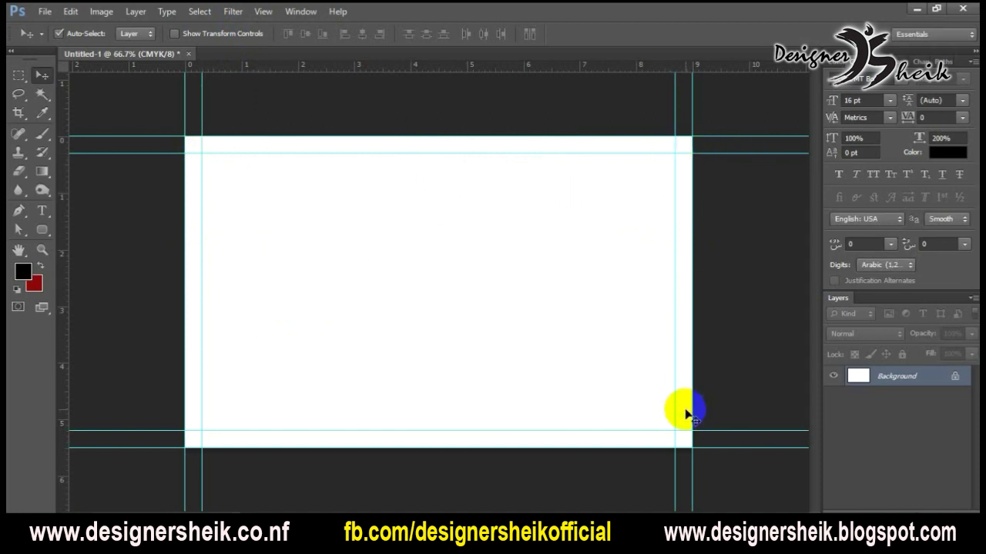
Select the rectangle enclosed by the four inner guides, fill it with black on a new layer, and deselect.
click(19, 75)
drag(202, 152, 678, 434)
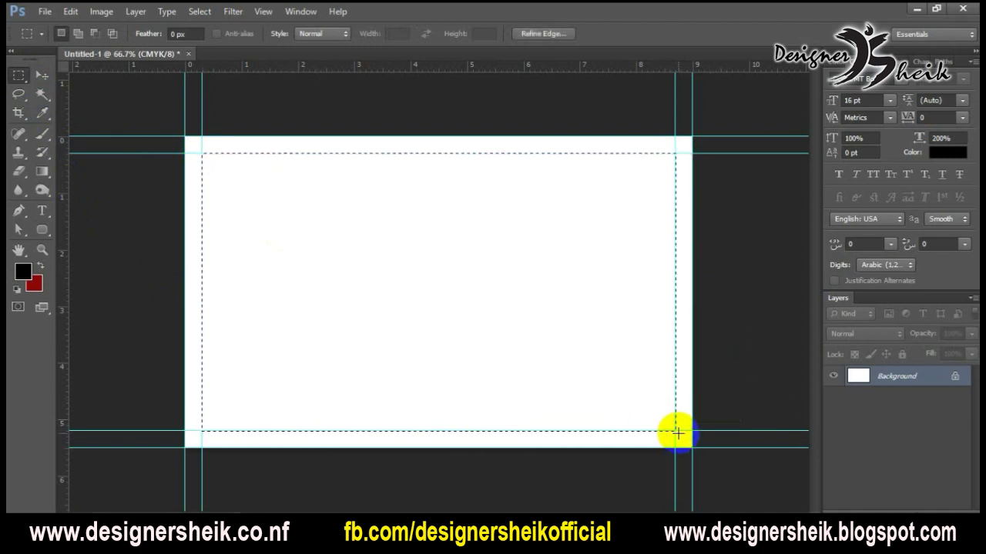
key(ctrl+shift+n)
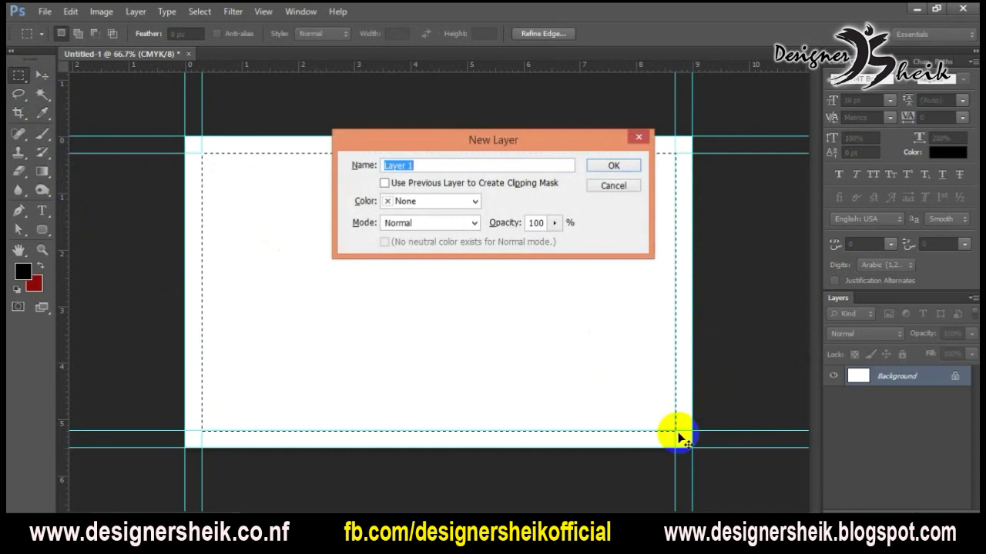
key(Return)
key(alt+BackSpace)
key(ctrl+d)
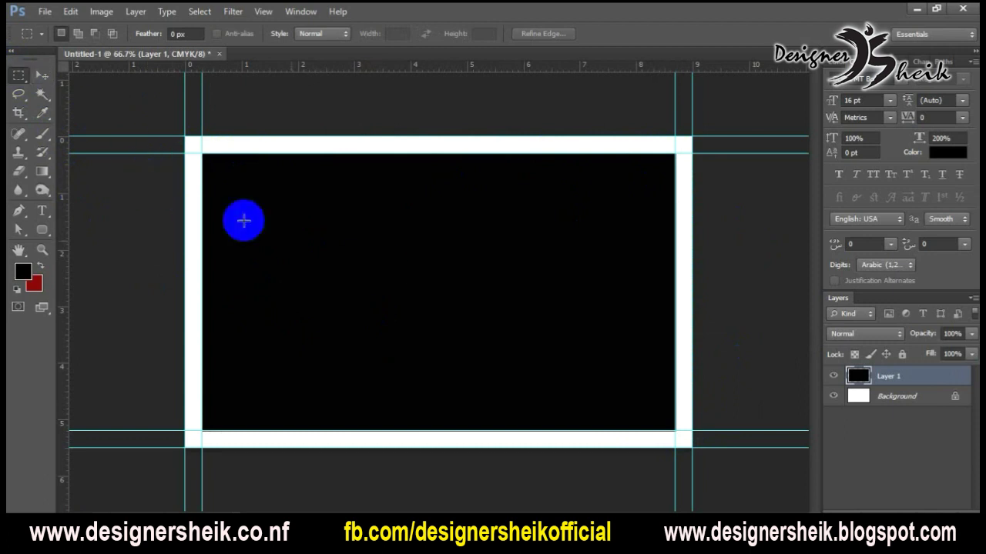
Free-transform the black rectangle with a slight adjustment of its right edge at the inner guide, and apply it.
click(883, 404)
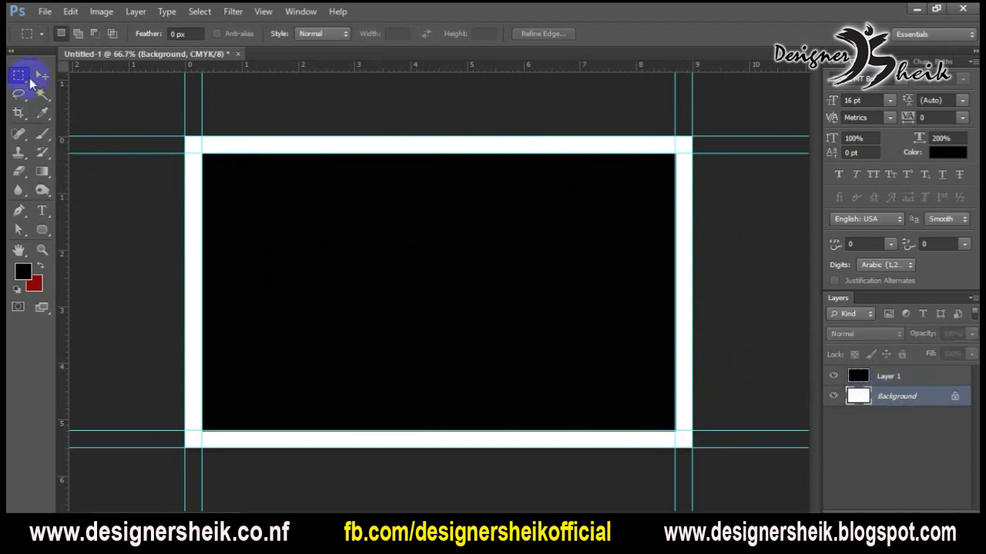
click(42, 74)
click(510, 210)
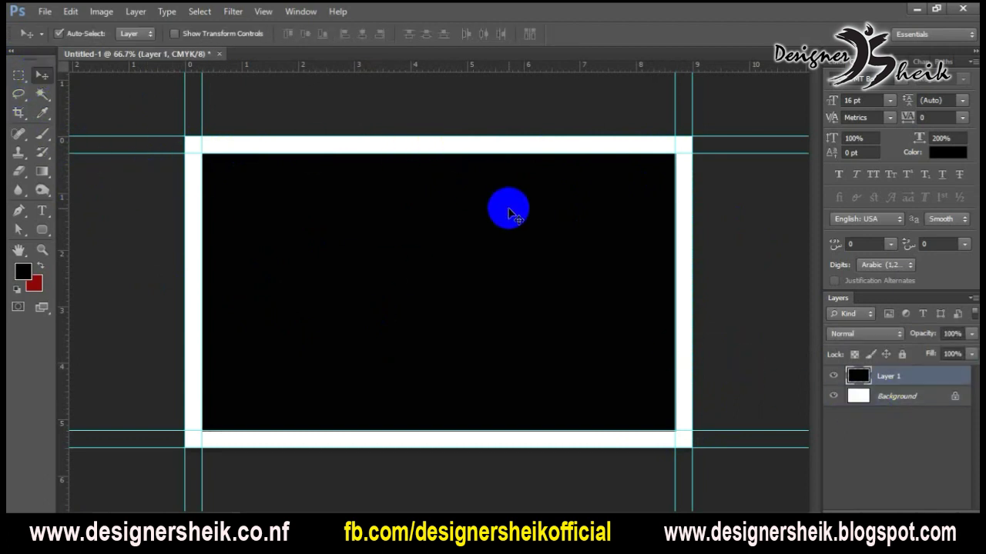
key(ctrl+t)
mouse_move(674, 292)
mouse_down()
mouse_move(645, 292)
mouse_move(676, 293)
mouse_up()
key(Return)
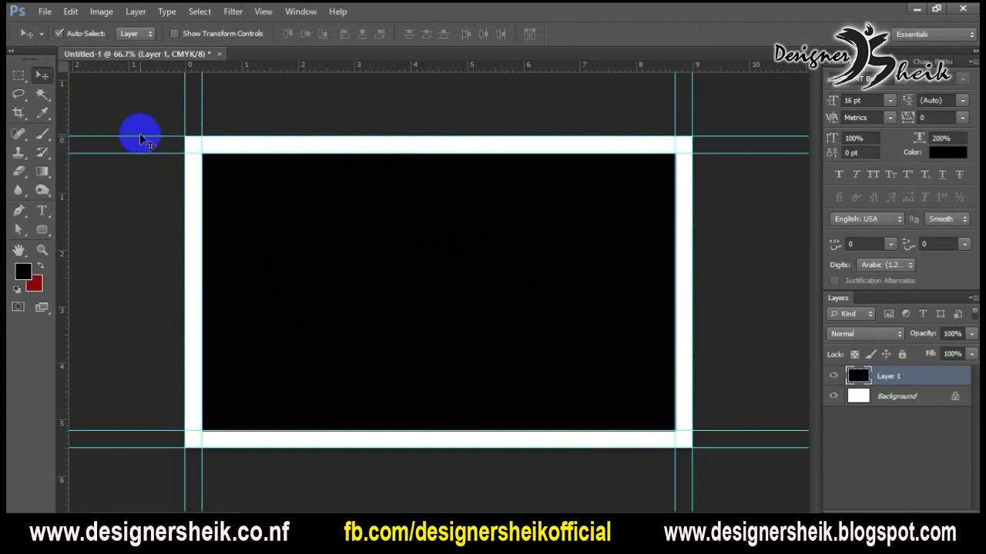
Extend the canvas width to 9.2 cm, using the foreground color as the canvas extension color.
key(ctrl+alt+c)
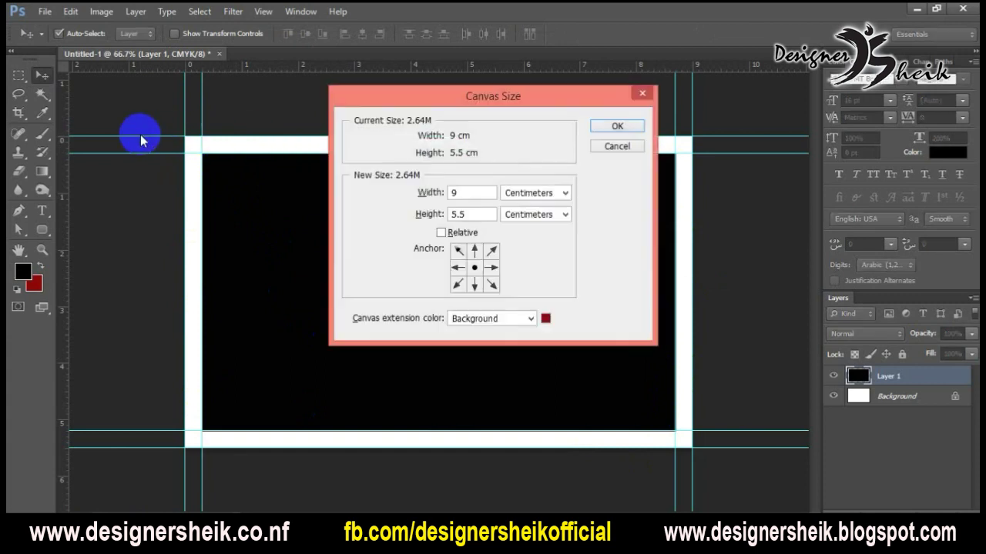
click(467, 213)
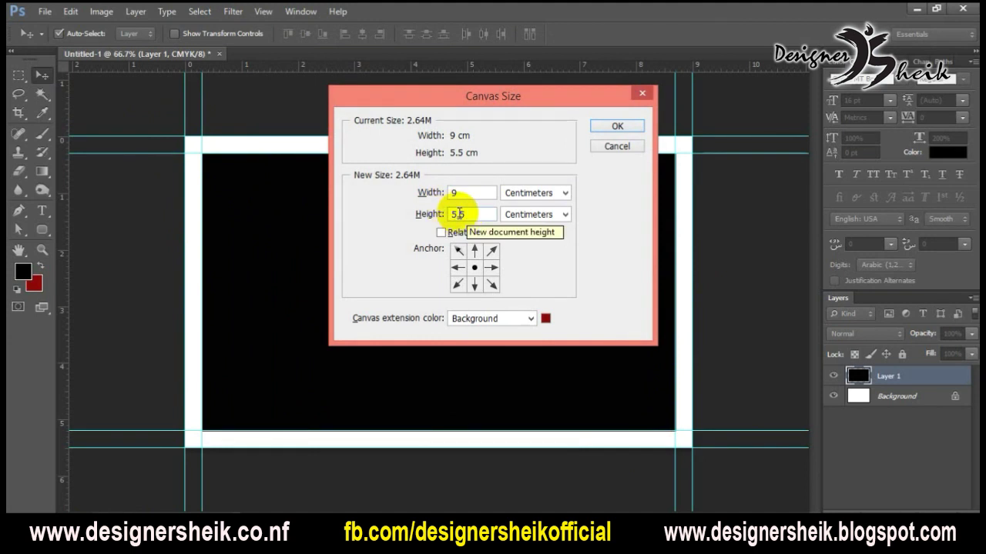
click(455, 194)
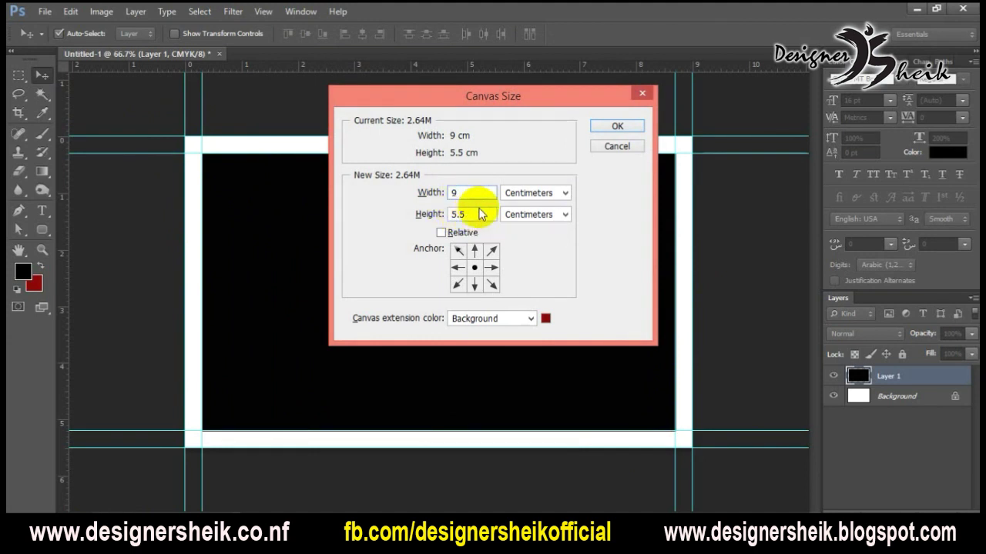
text(.2)
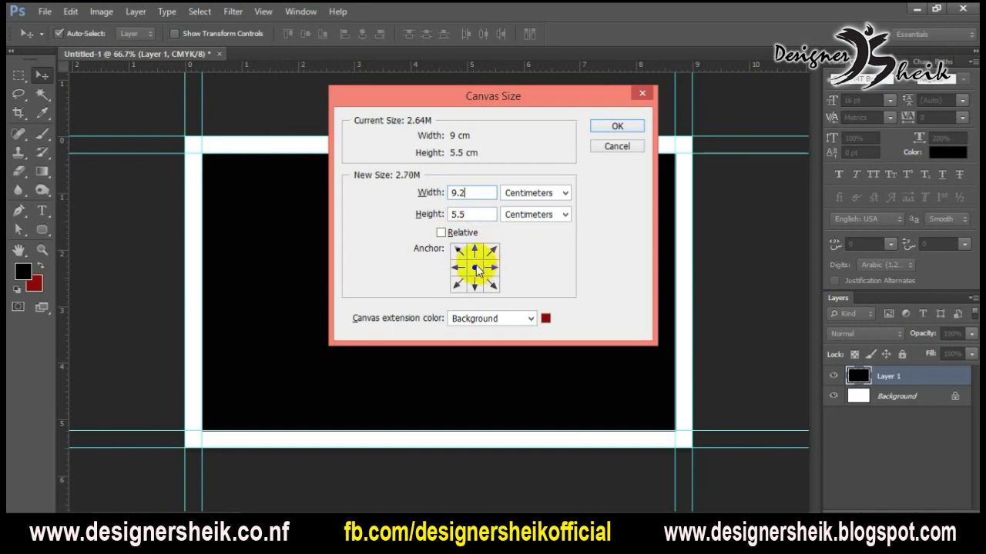
click(530, 319)
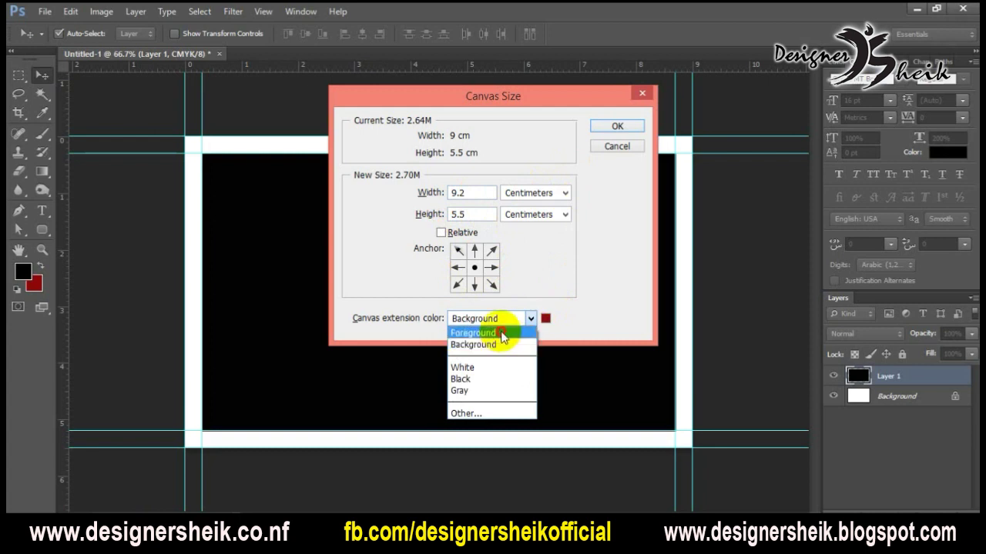
click(500, 332)
click(613, 127)
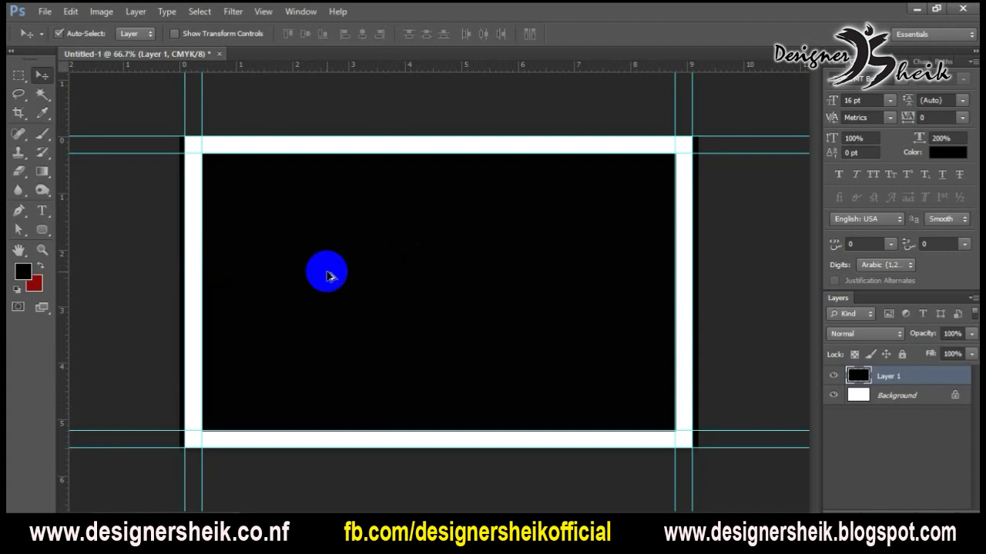
Increase the canvas width to 9.6 cm with the Canvas Size command.
key(ctrl+alt+c)
click(477, 192)
double_click(477, 191)
text(9.6)
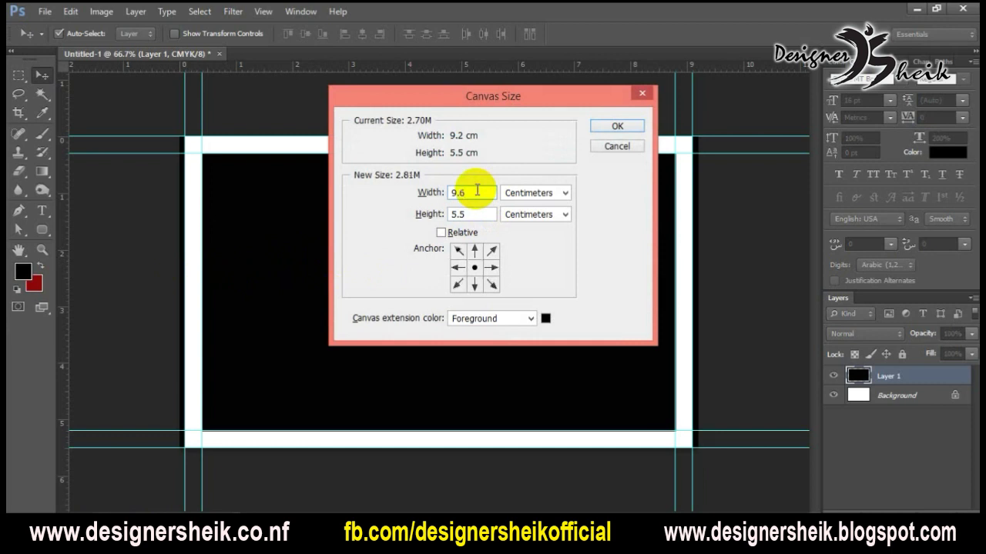
key(Return)
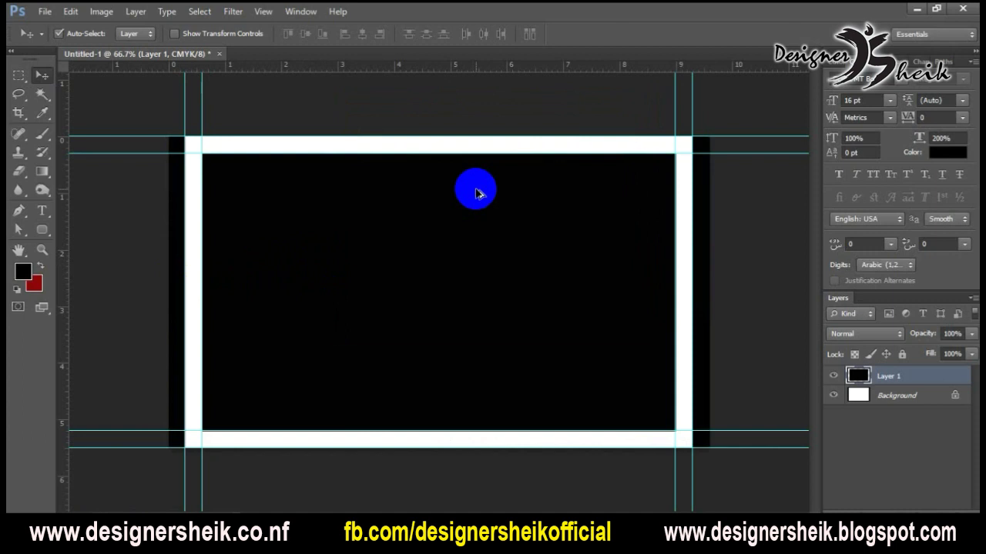
Increase the canvas height to 6.1 cm with the Canvas Size command.
key(ctrl+alt+c)
click(462, 212)
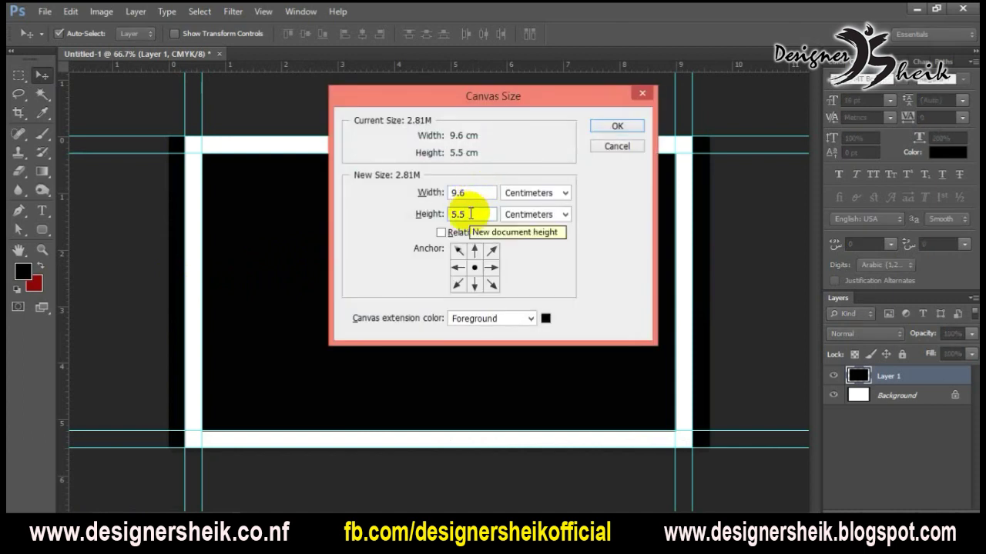
key(BackSpace)
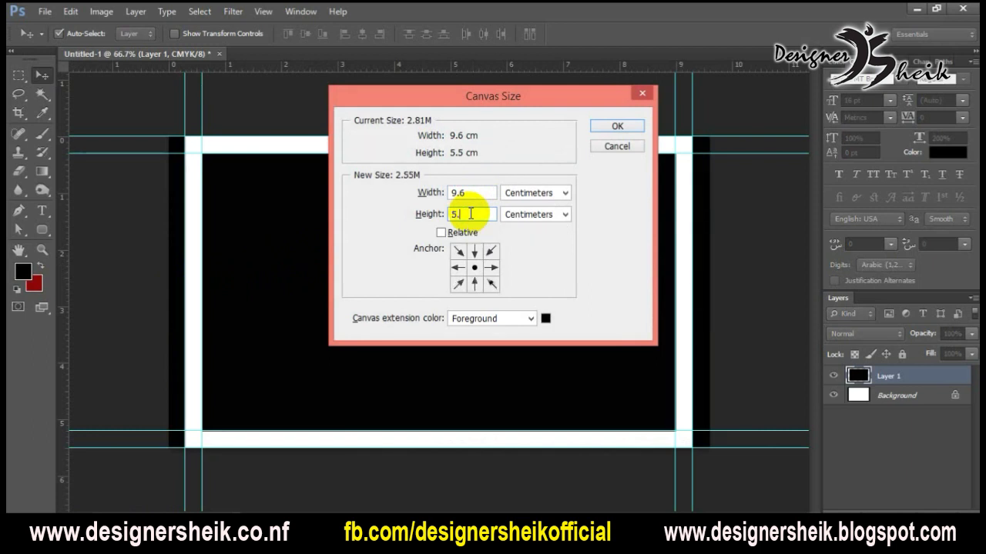
key(BackSpace)
text(6)
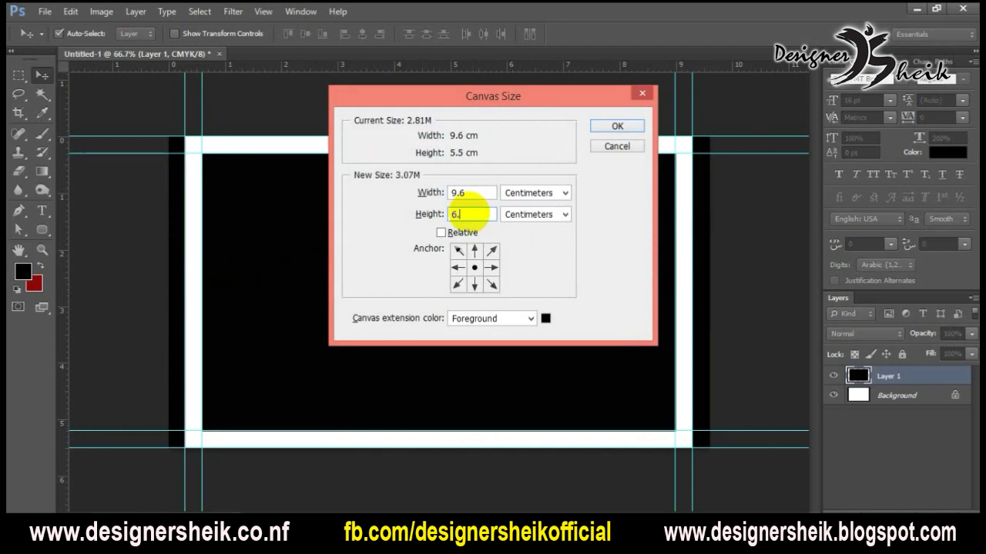
text(.1)
key(Return)
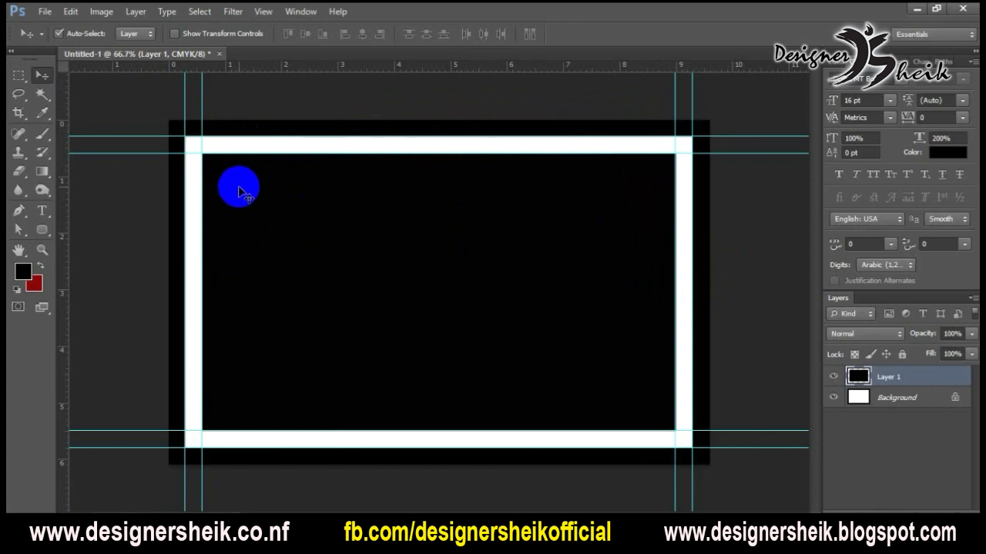
Hide Layer 1, convert the Background into a regular layer, and fill it with the black foreground color.
click(834, 377)
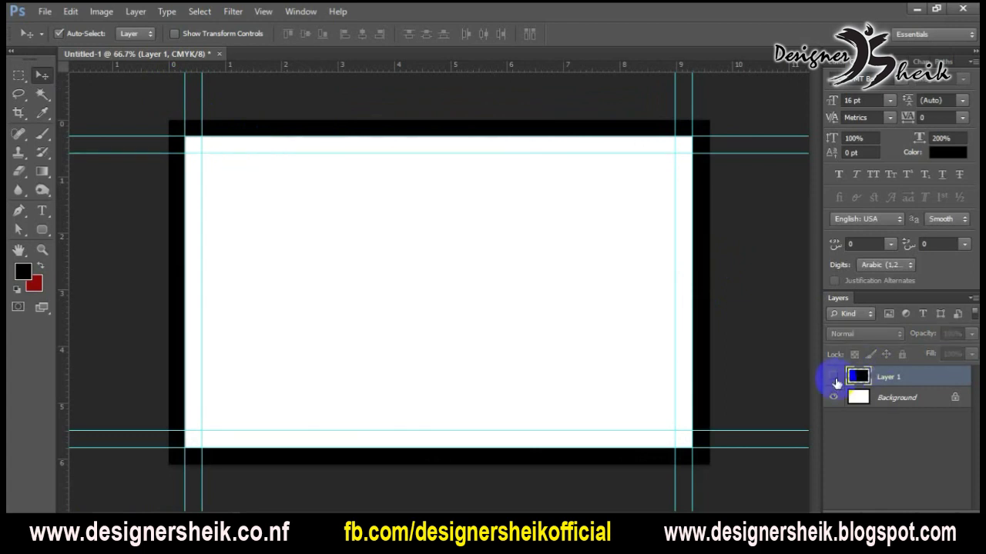
click(883, 398)
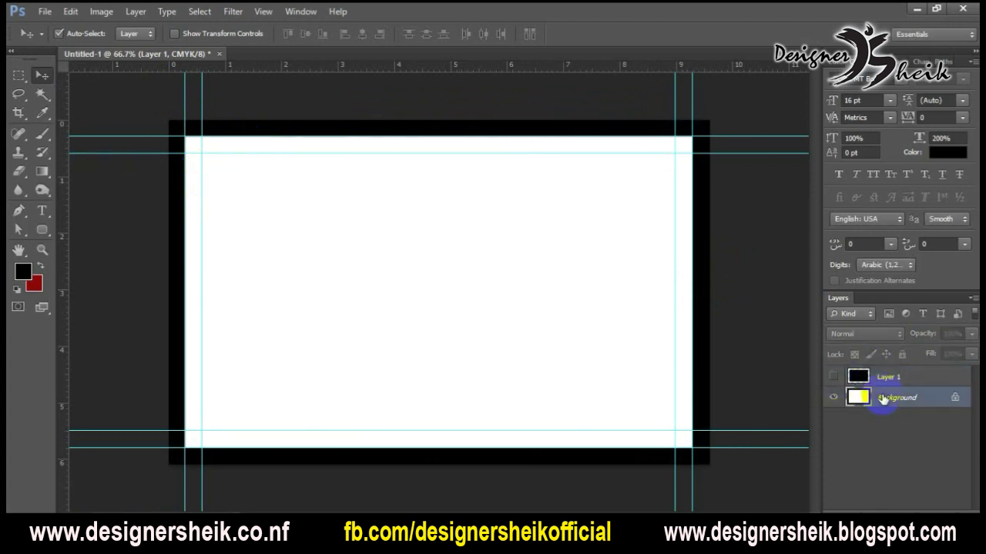
double_click(955, 399)
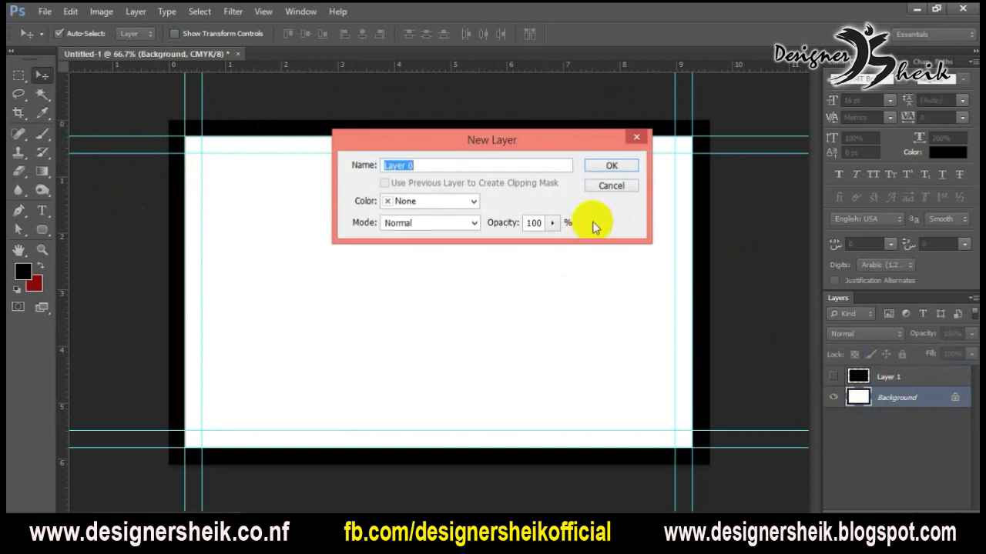
click(600, 165)
key(alt+BackSpace)
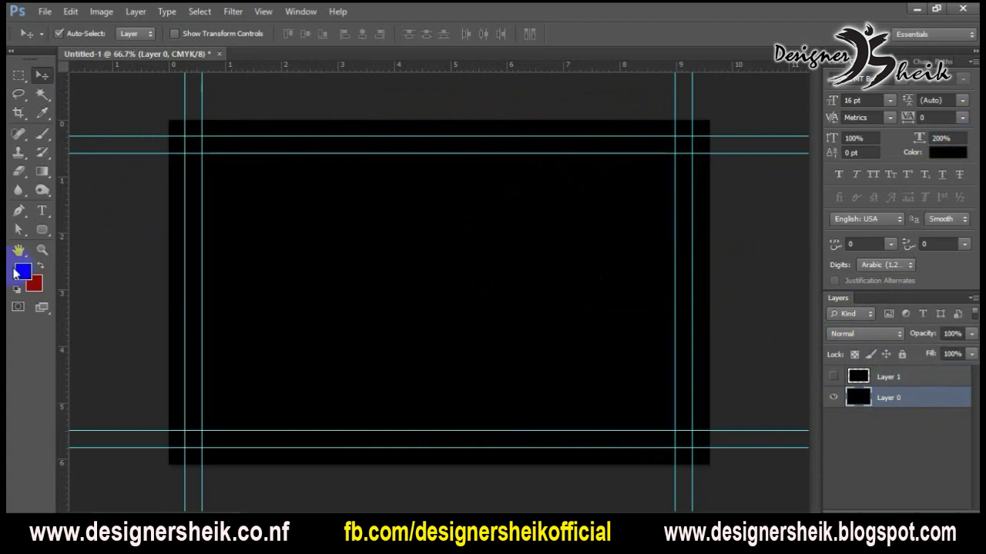
Set the foreground color to white (ffffff) and fill Layer 0 with it.
click(26, 272)
drag(565, 262, 508, 87)
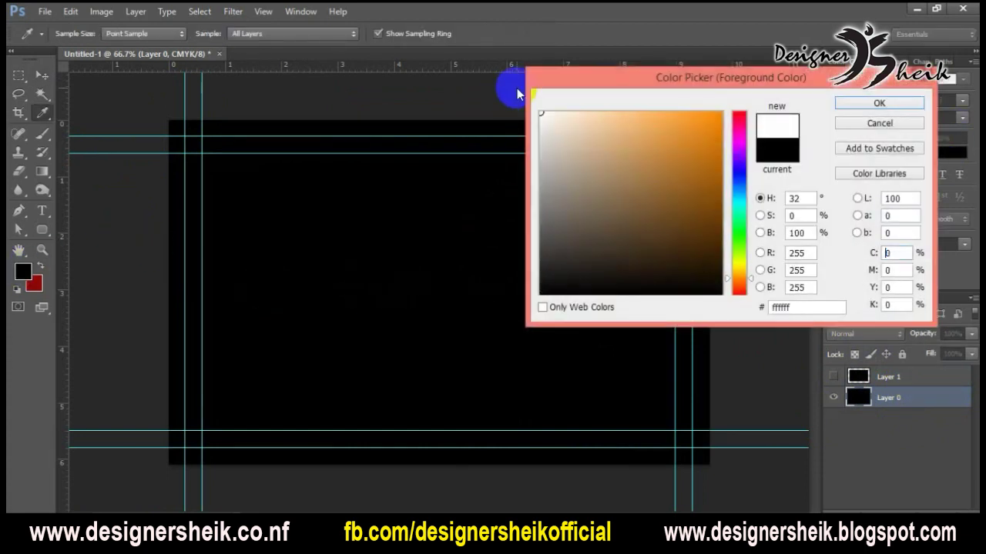
click(877, 103)
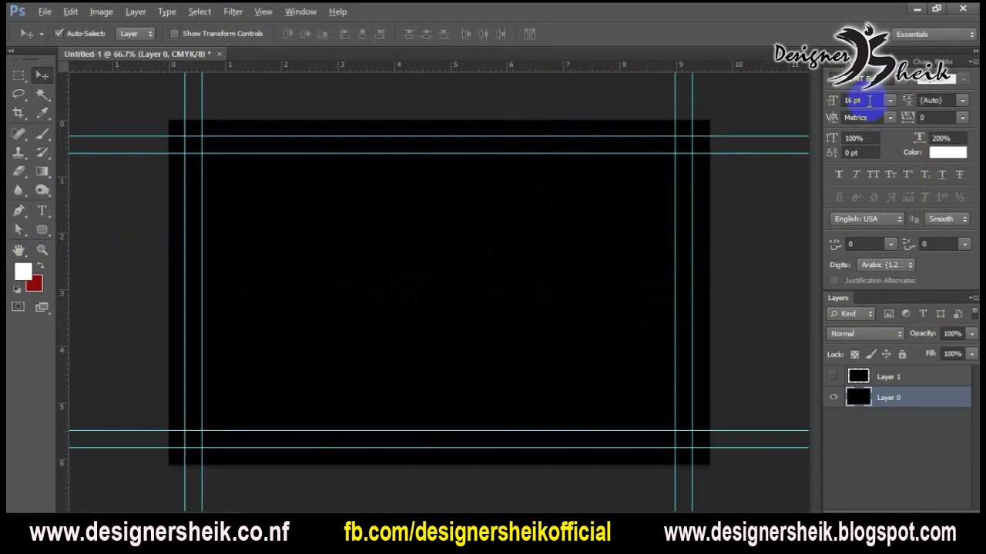
key(alt+BackSpace)
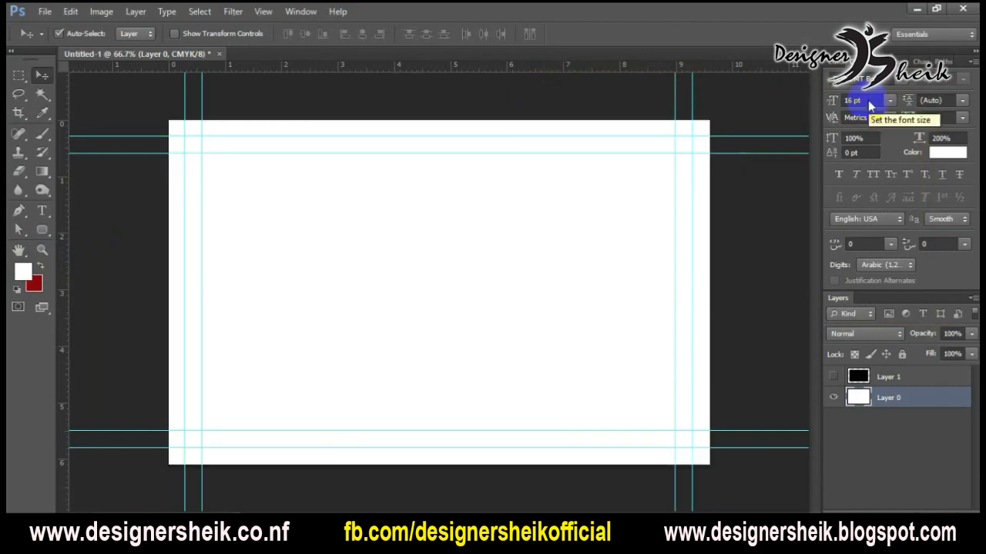
Show Layer 1 again and free-transform its black rectangle to cover the entire canvas from corner to corner.
click(834, 377)
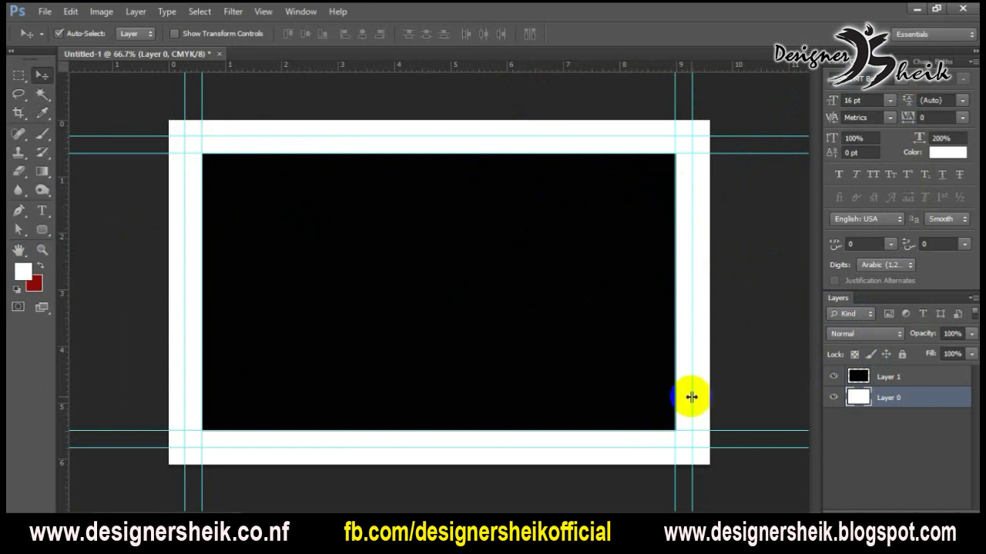
click(632, 386)
key(ctrl+t)
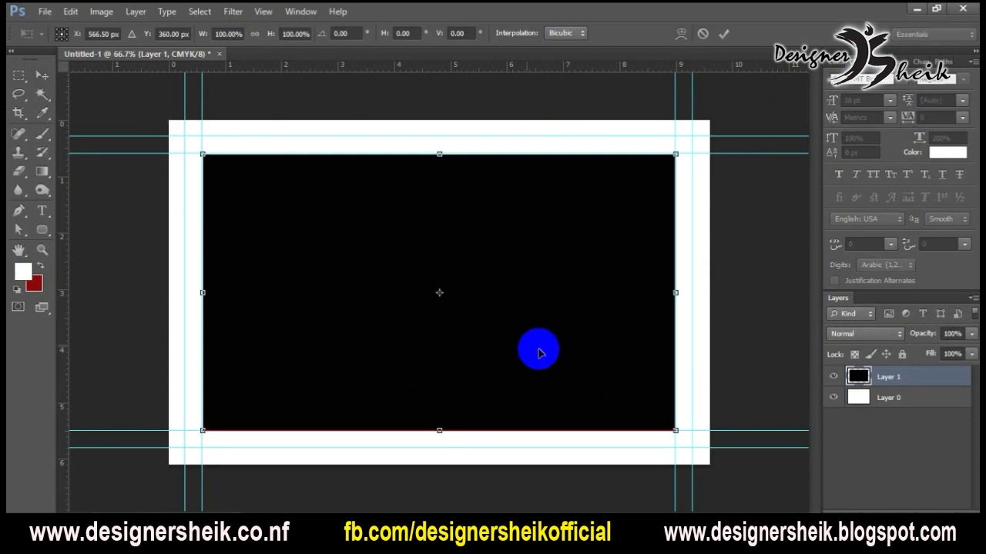
drag(307, 274, 273, 241)
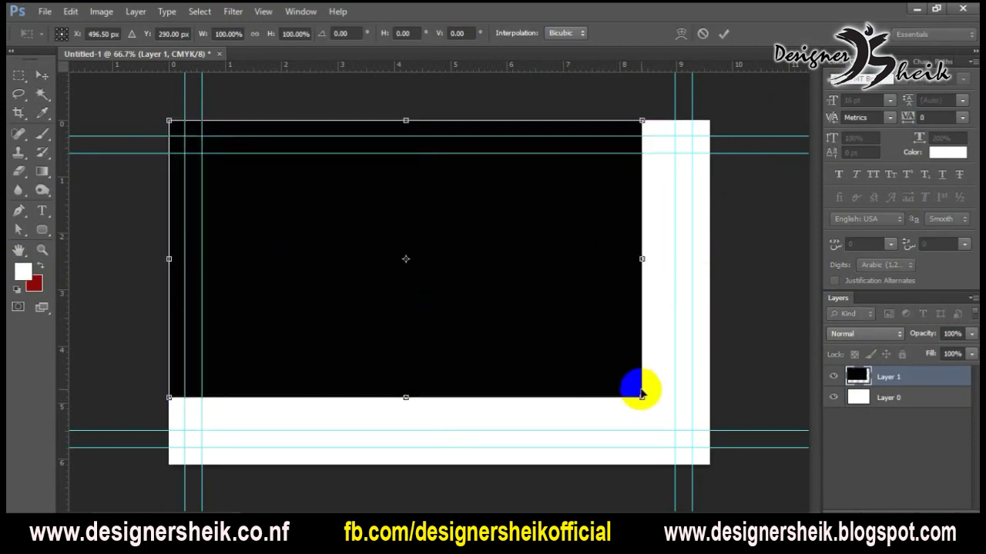
drag(641, 397, 708, 462)
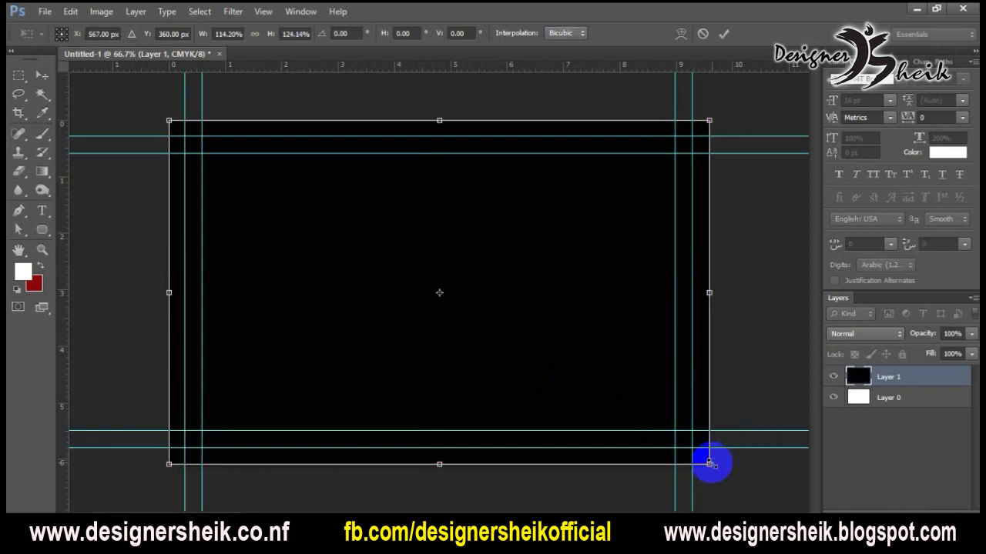
key(Return)
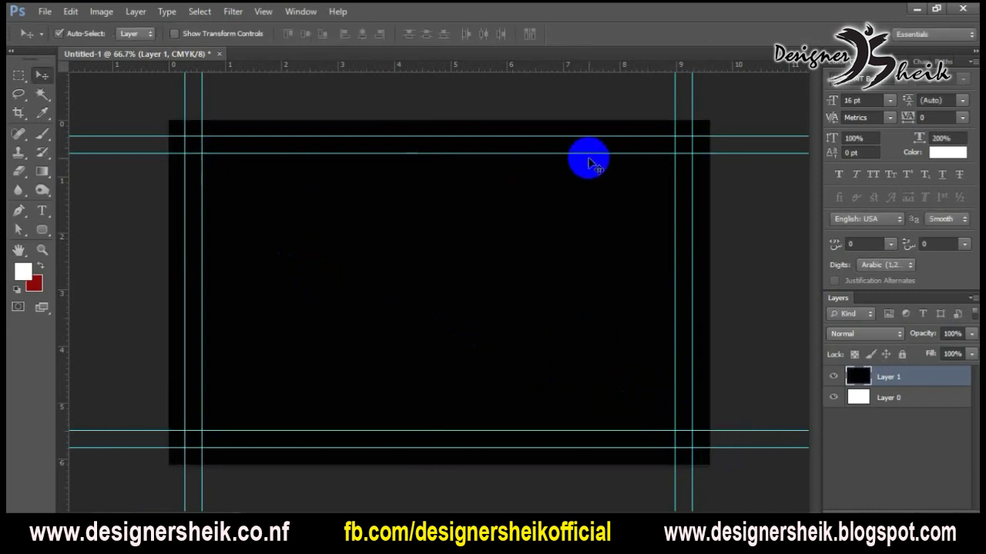